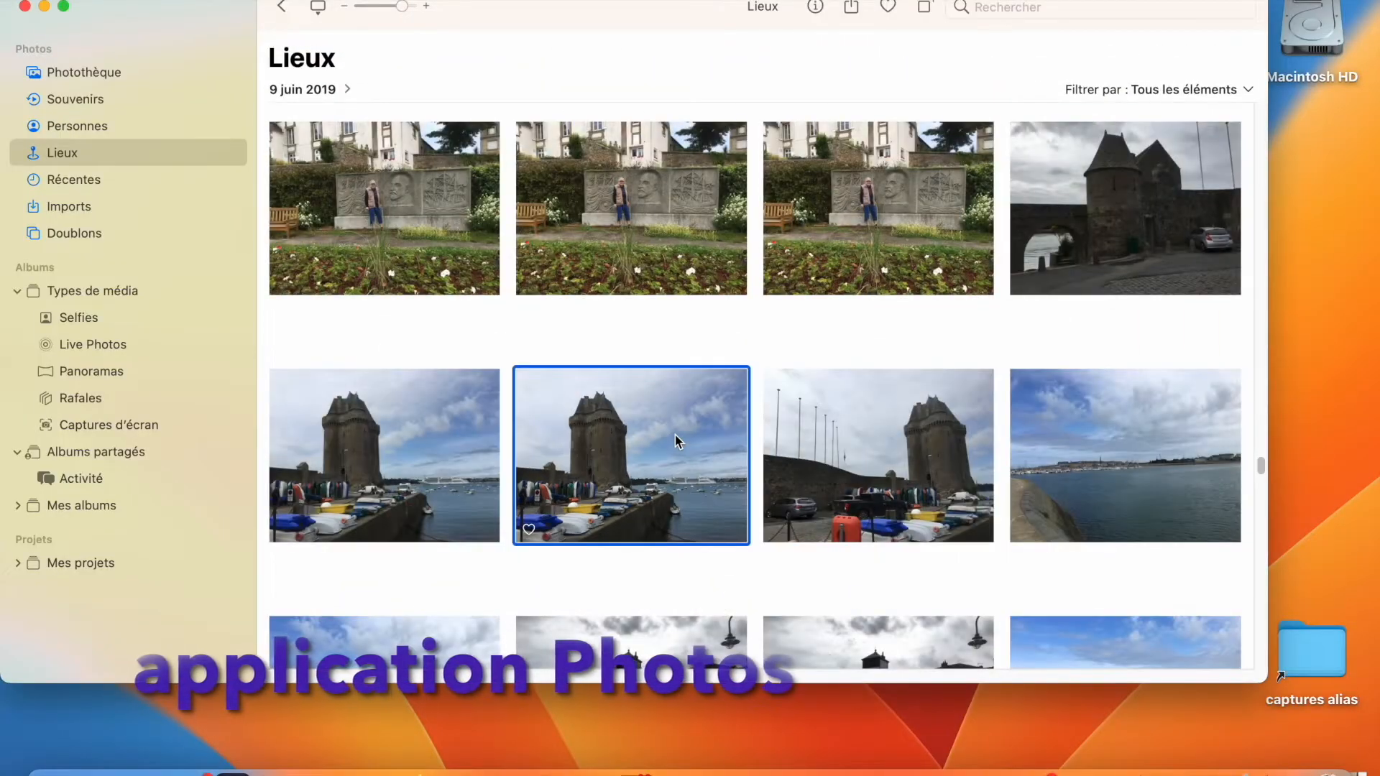
Step: Open the tower photo with the harbour boats and copy its isolated subject
double_click(676, 438)
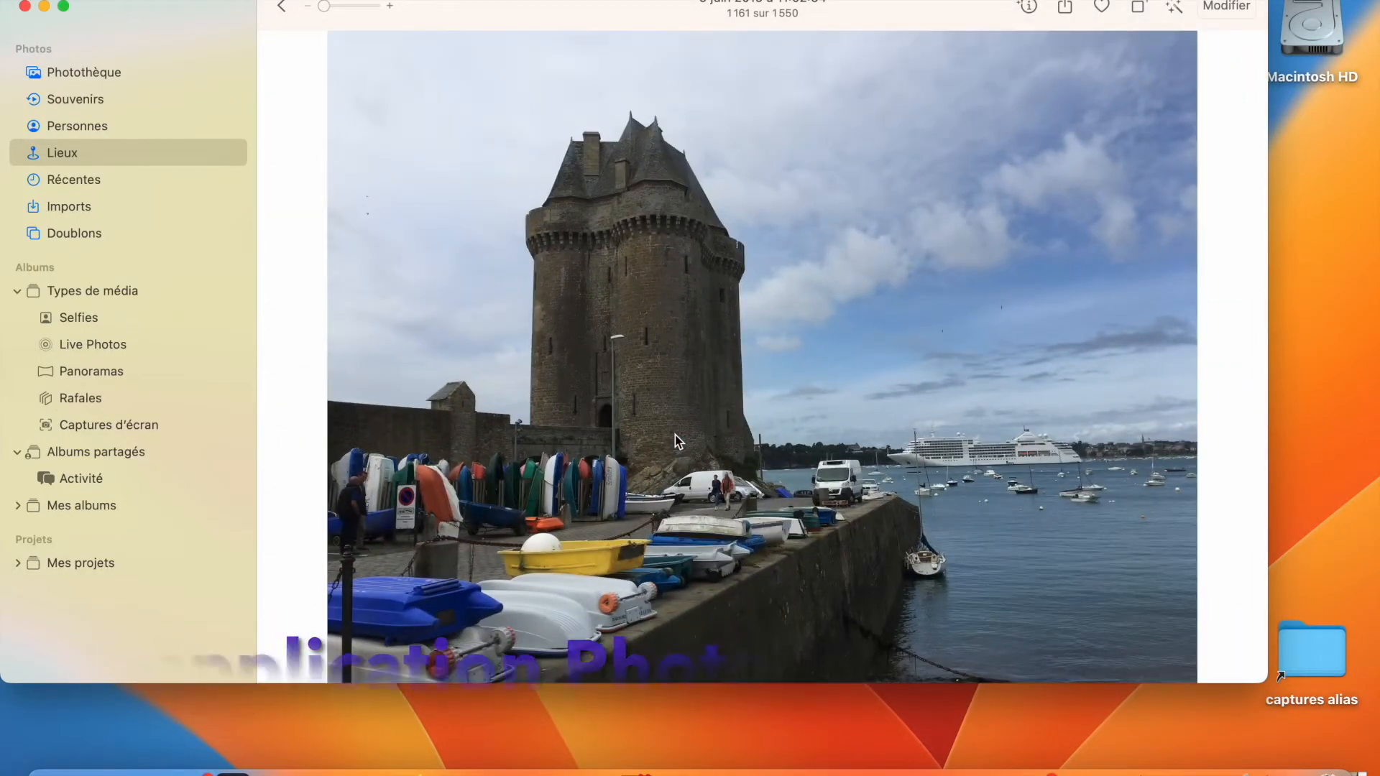
right_click(694, 368)
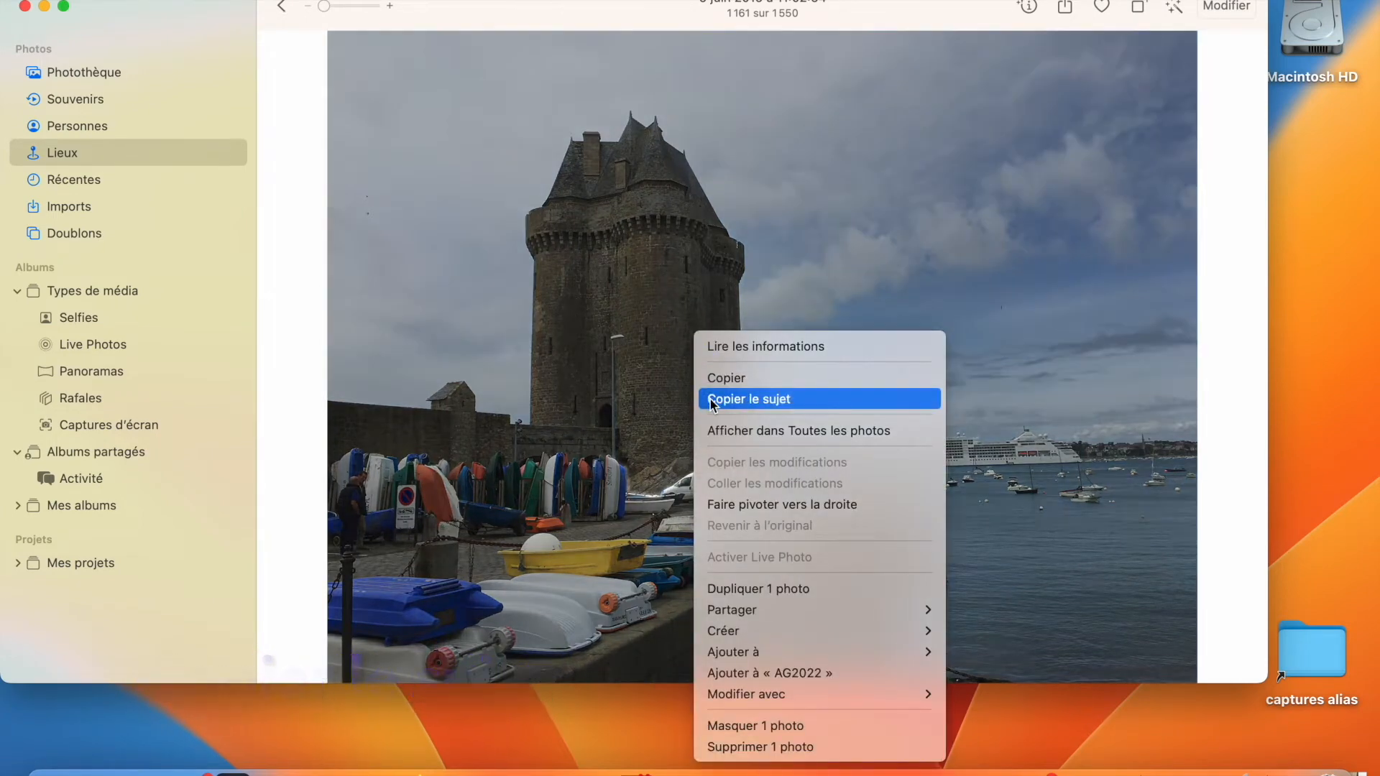
click(712, 399)
right_click(712, 403)
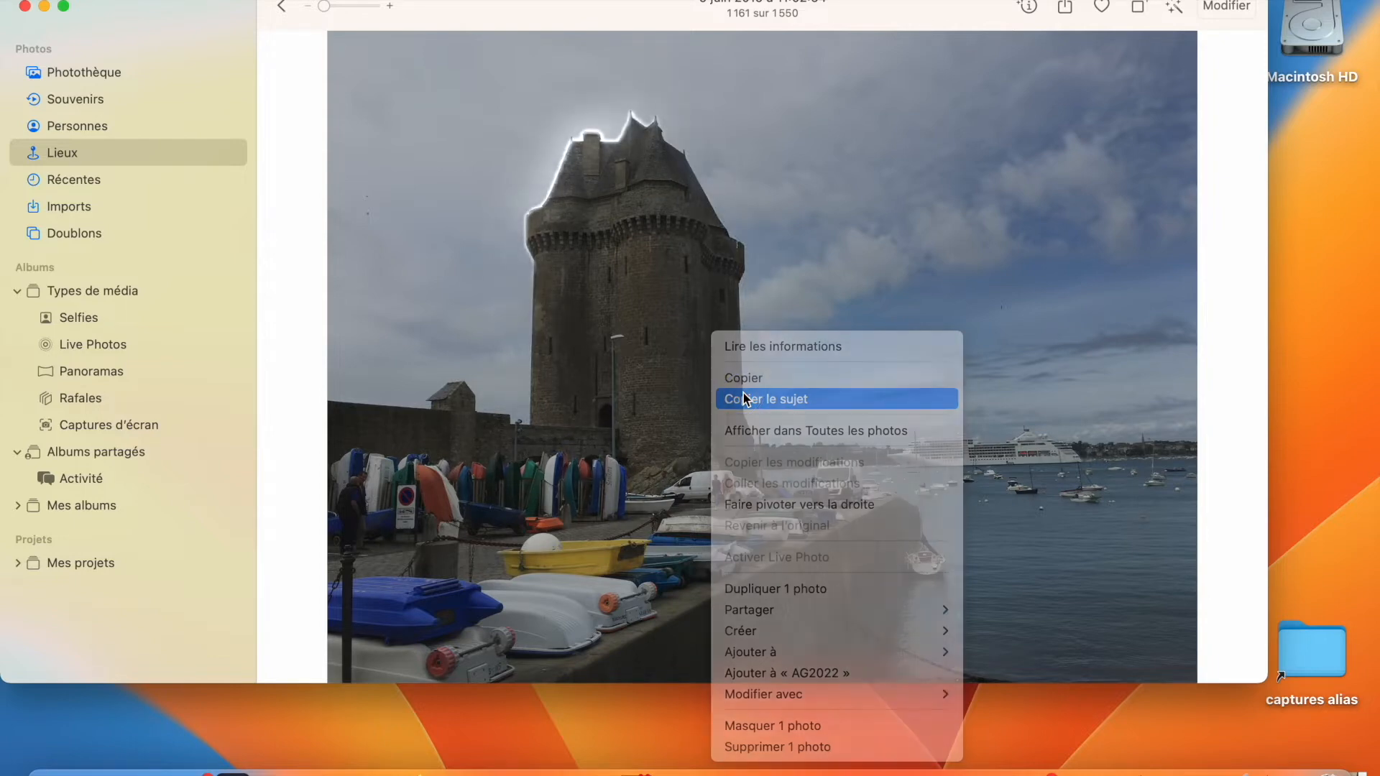
click(745, 399)
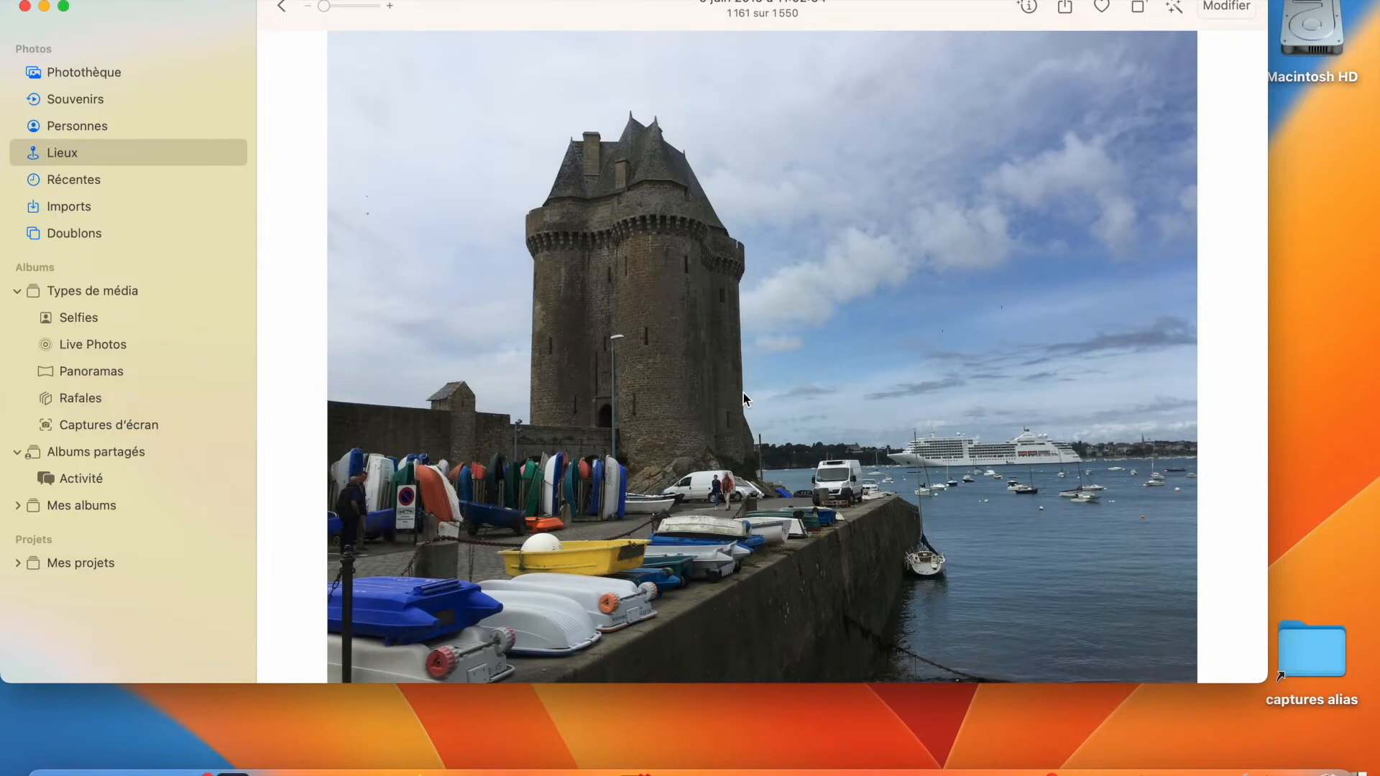
Step: Switch to Solidor-w.docx in Word, dismiss the autosave notice and delete the tower picture in the Historique section
click(708, 770)
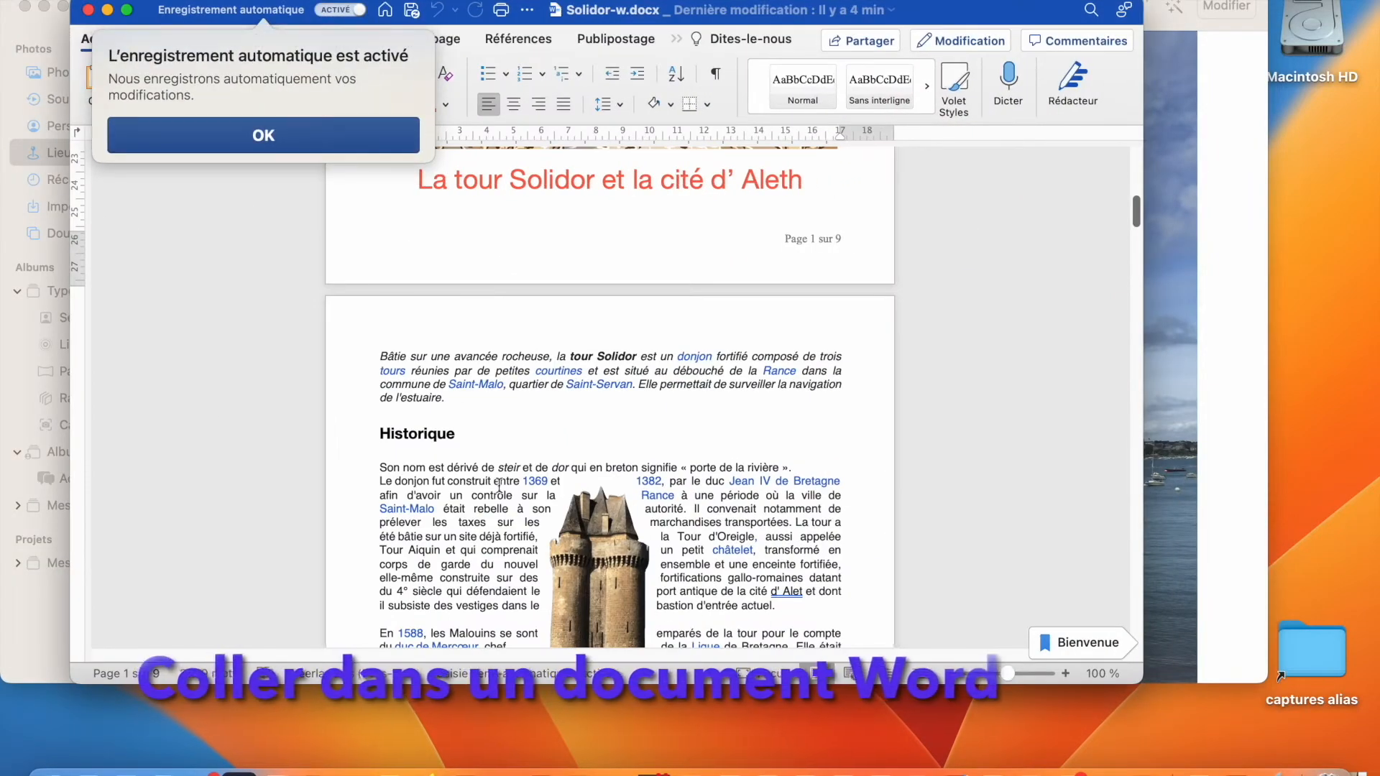
click(267, 141)
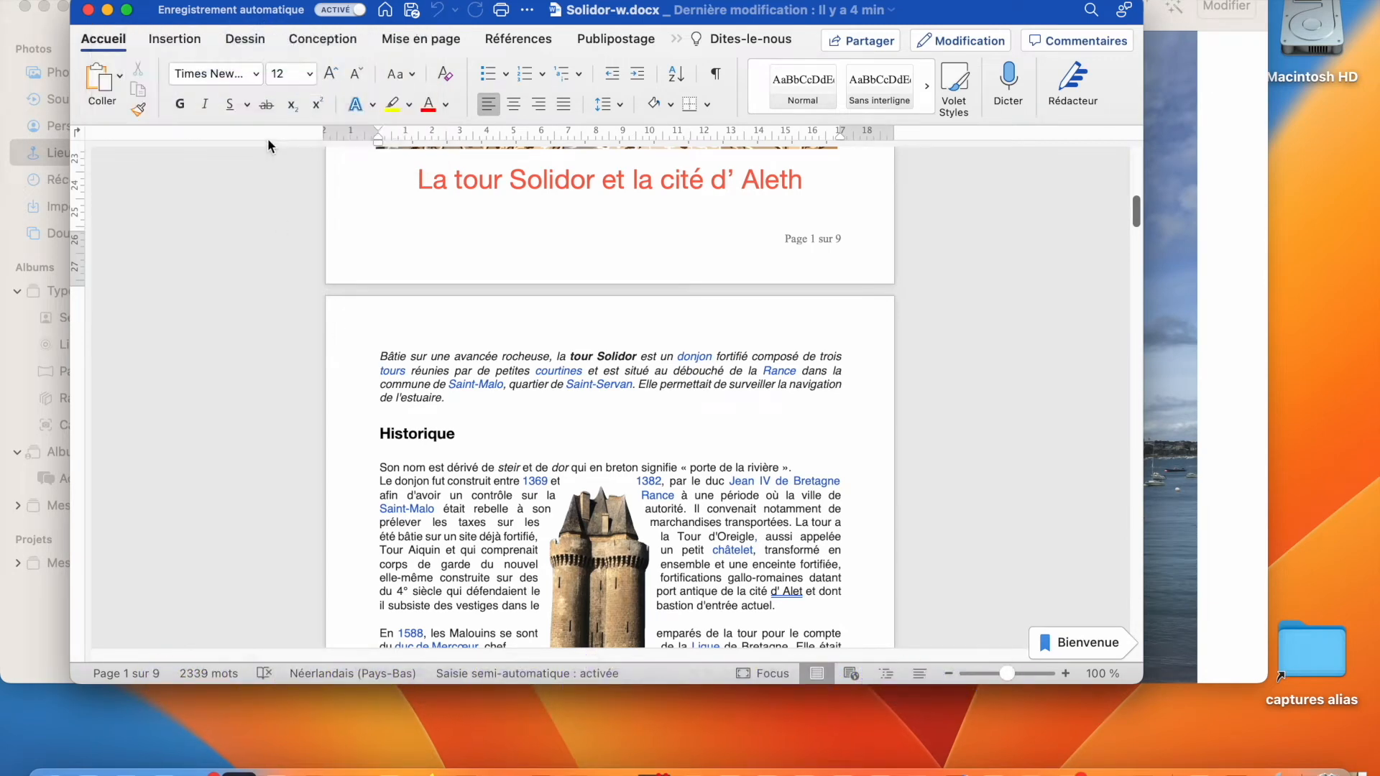
scroll(647, 285, down, 5)
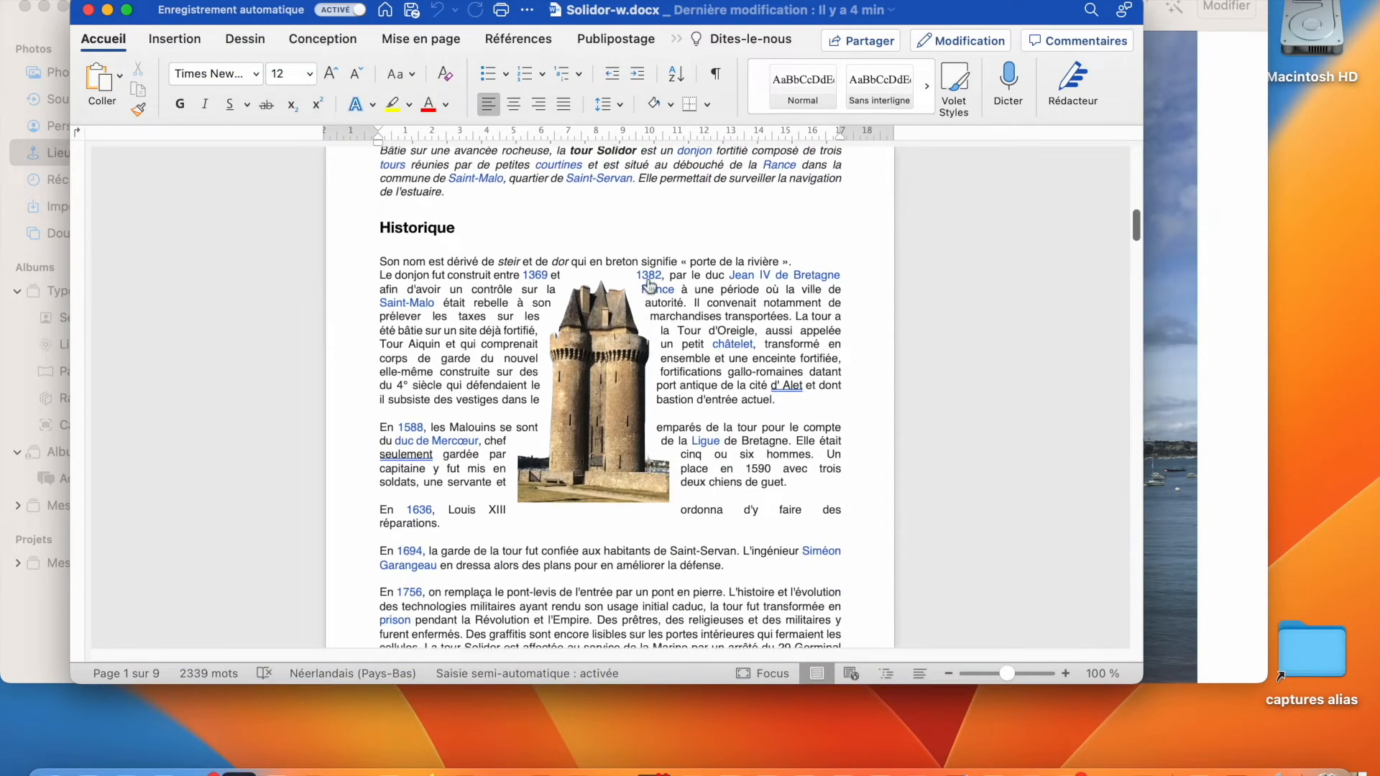
click(610, 389)
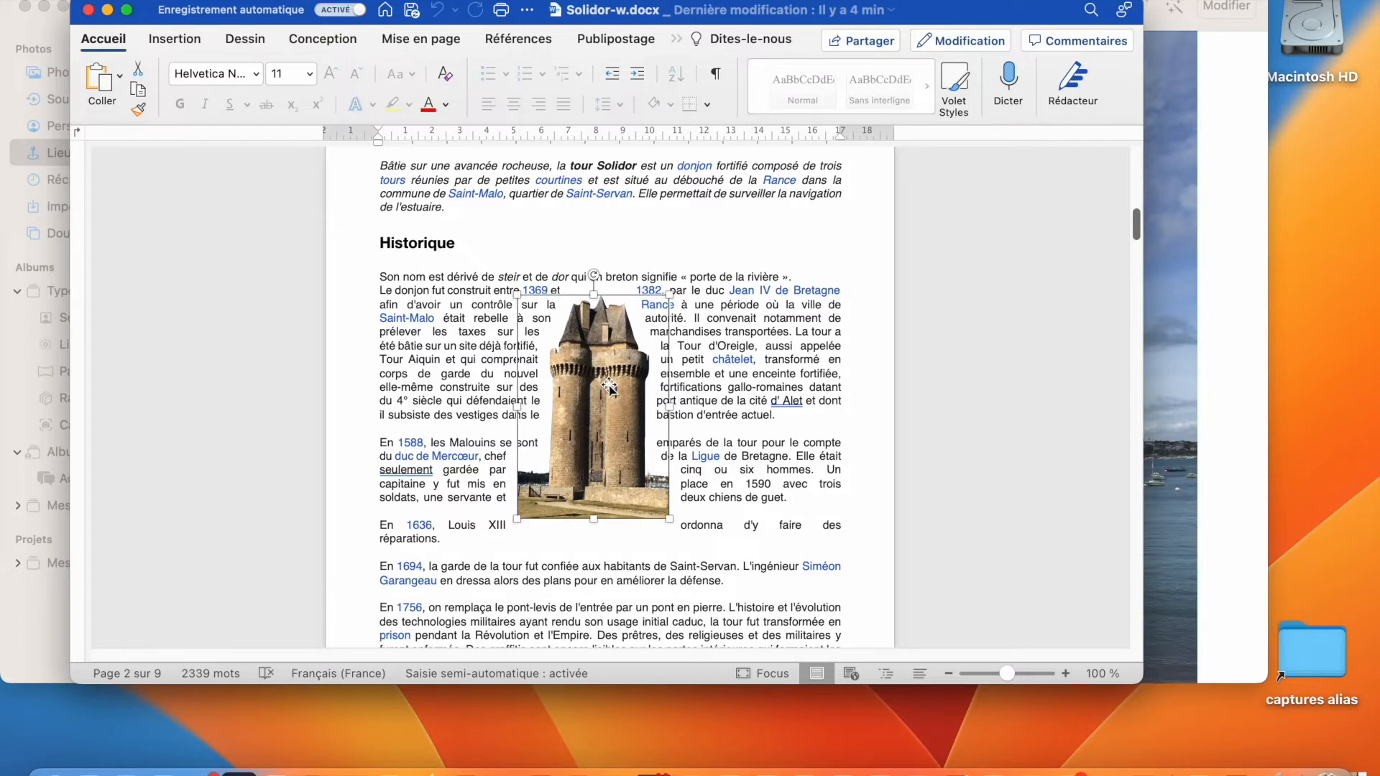
key(Delete)
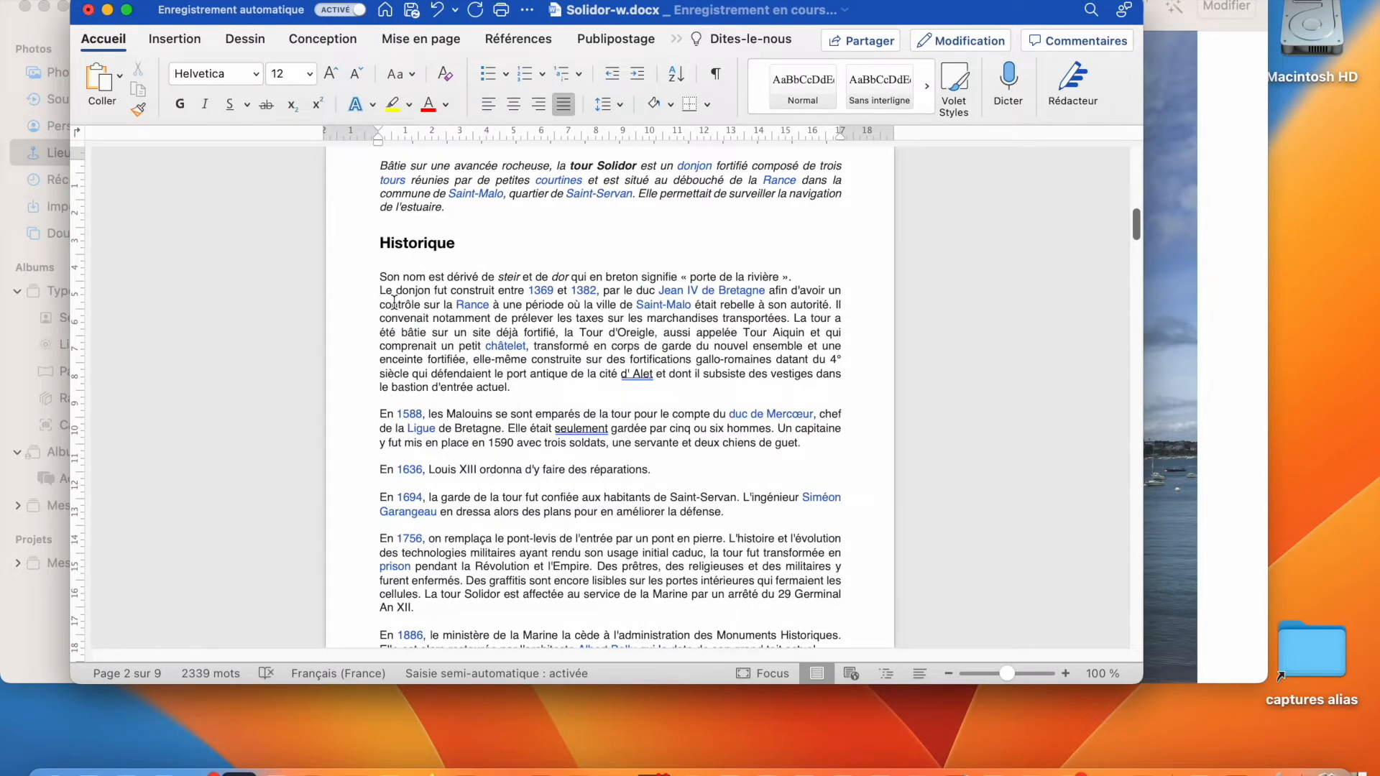
Step: Paste the copied tower subject before the paragraph "Le donjon fut construit" and dismiss the automatic alt text notice
key(super+z)
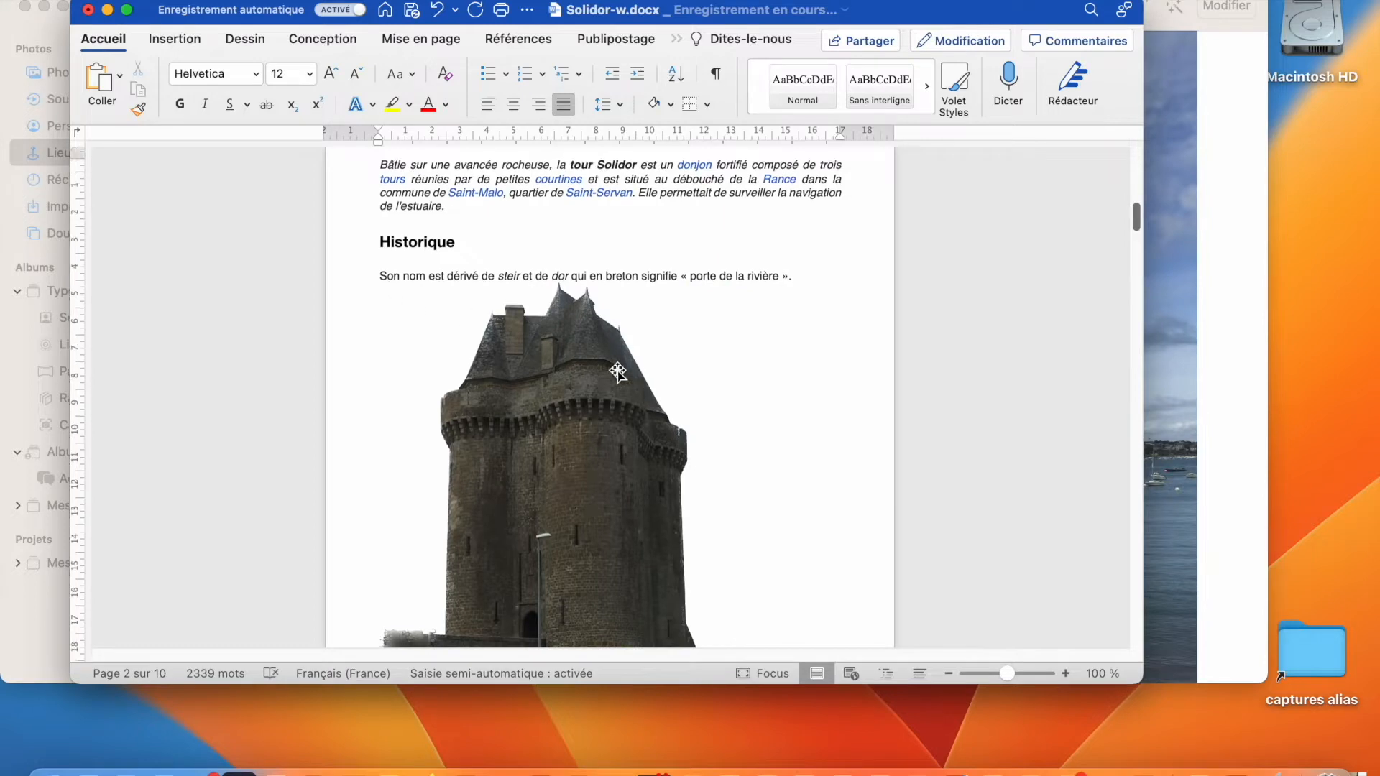
scroll(618, 372, down, 5)
click(595, 404)
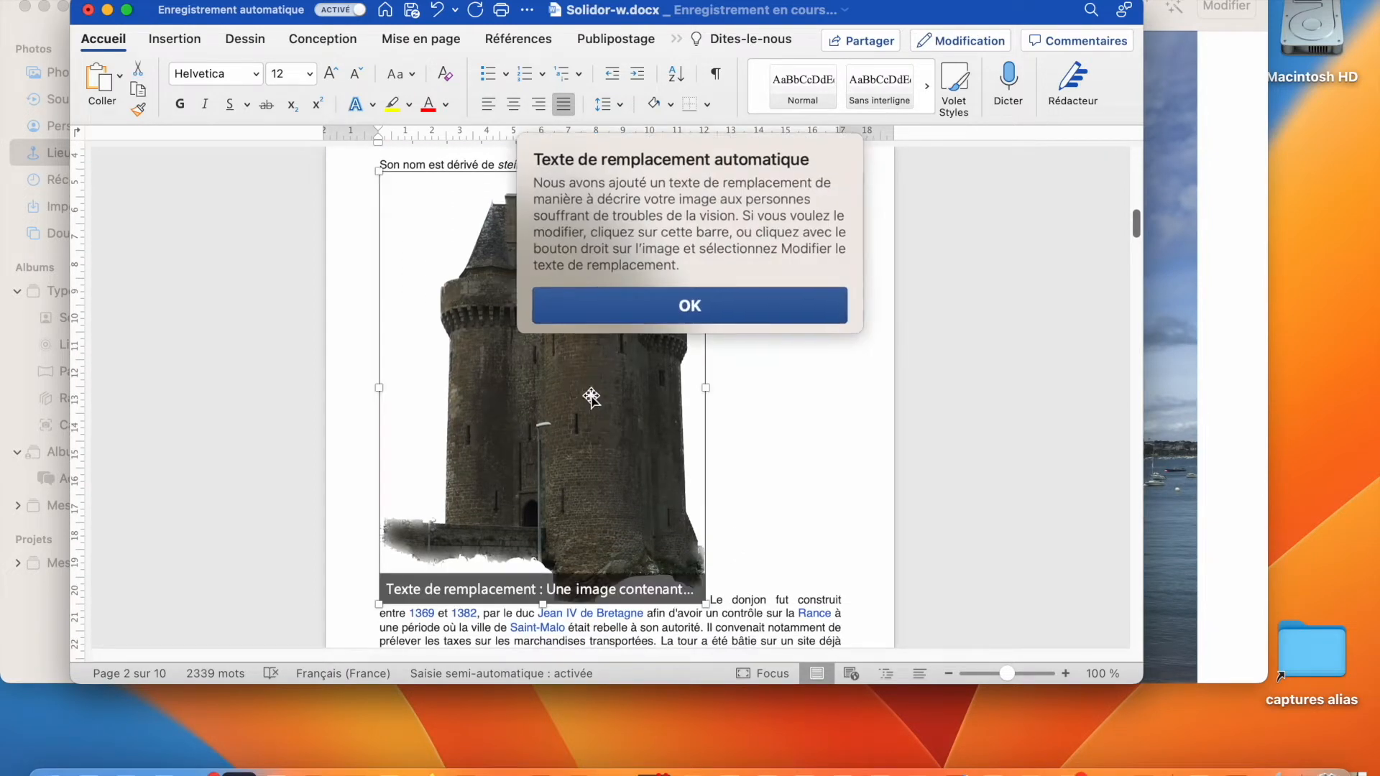
click(690, 308)
Step: Set the pasted tower picture's text wrapping to Rapproché
double_click(586, 390)
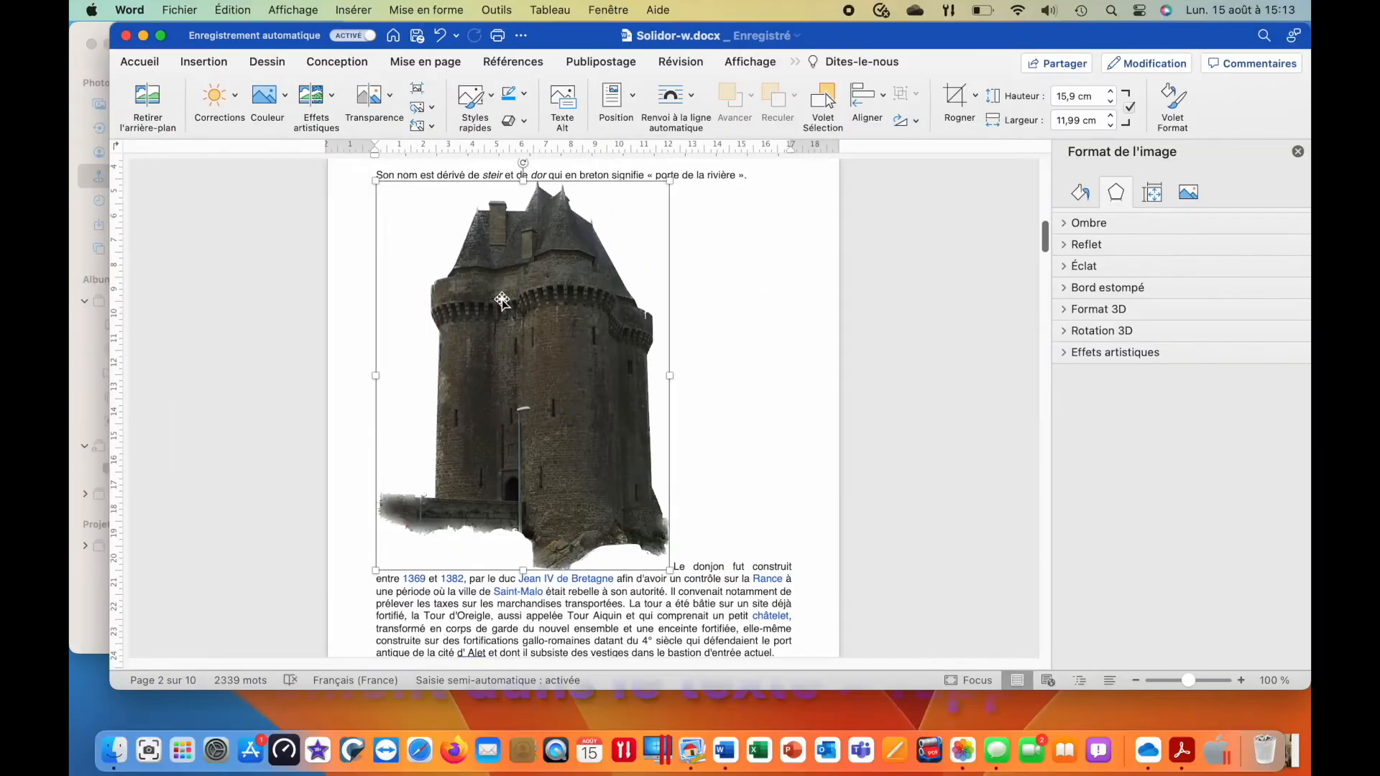
click(695, 98)
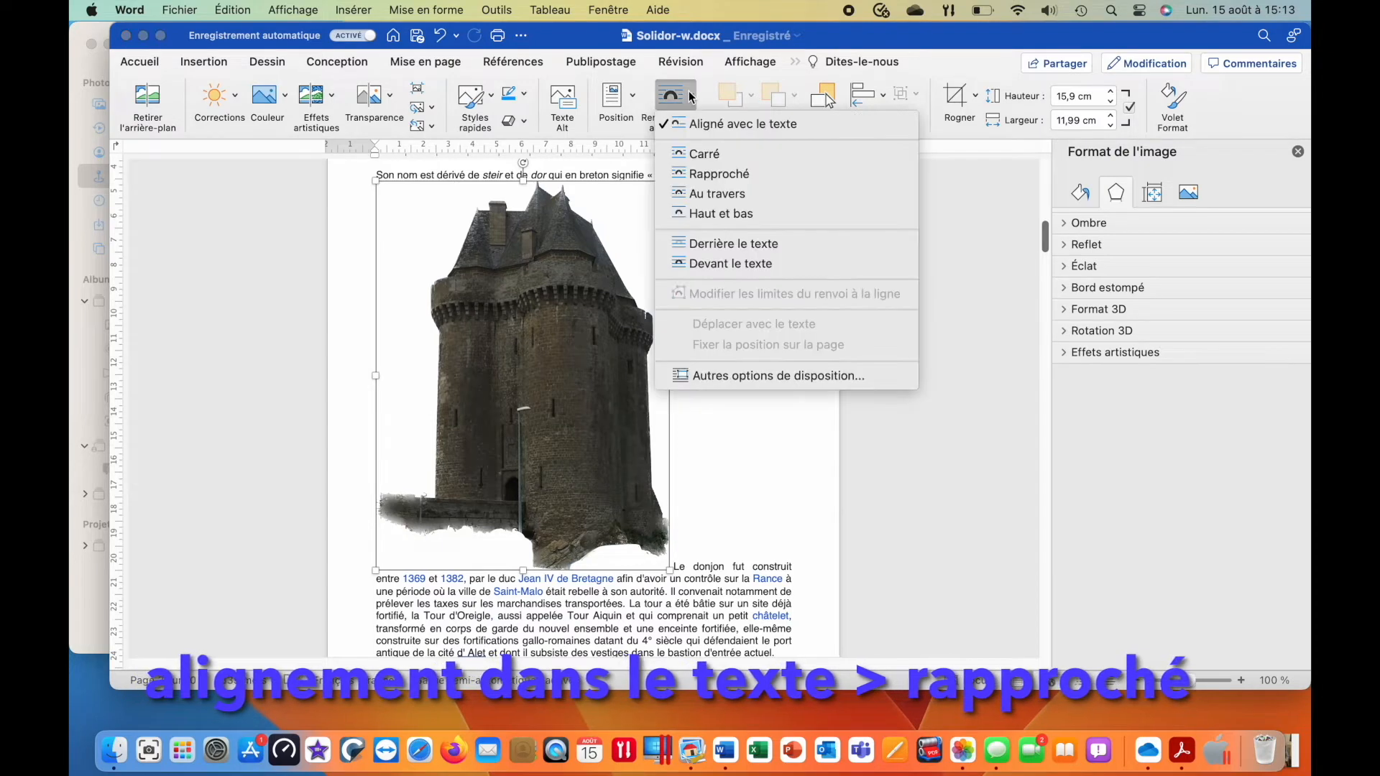
click(719, 175)
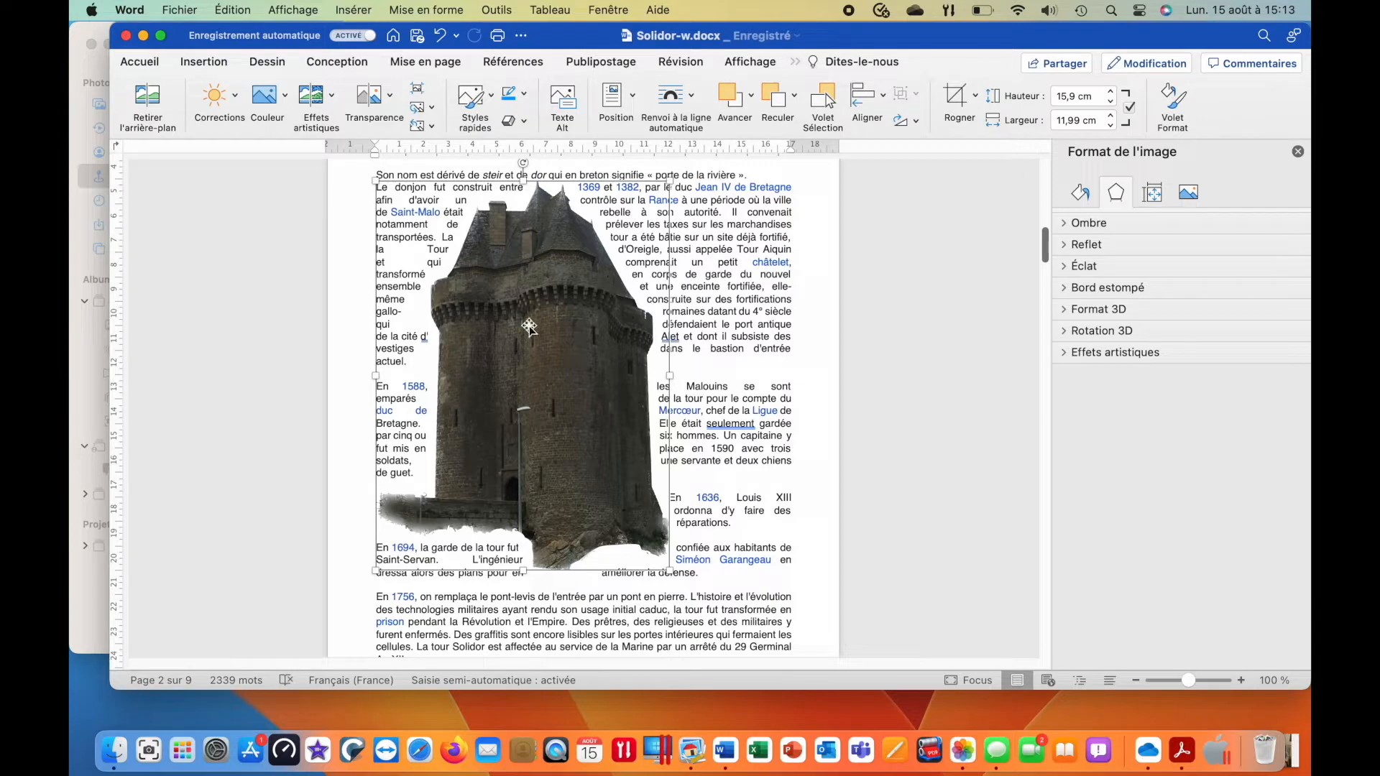
Step: Shrink the tower picture to about 12.54 × 9.45 cm, move it up into the first Historique paragraphs and close the image formatting options
drag(376, 180, 438, 264)
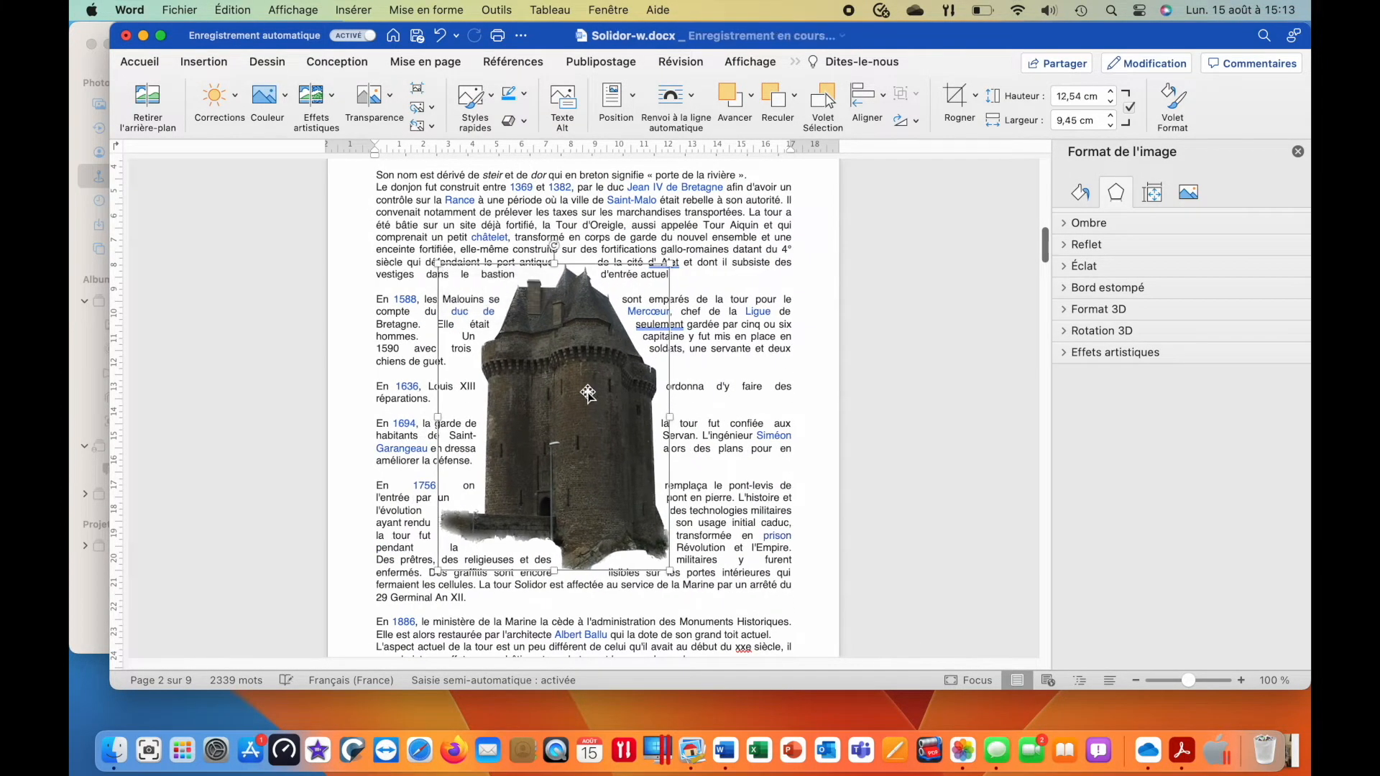
drag(588, 400, 613, 324)
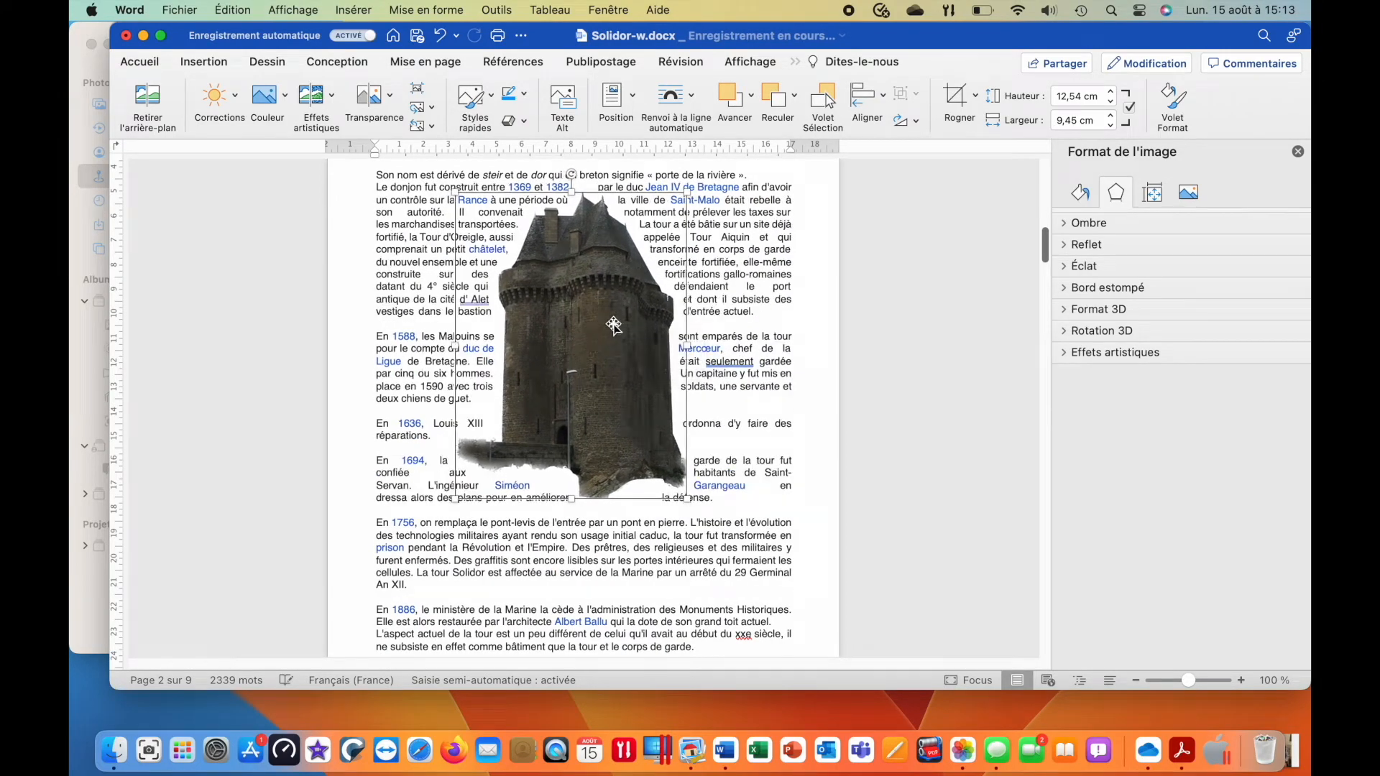
click(1299, 152)
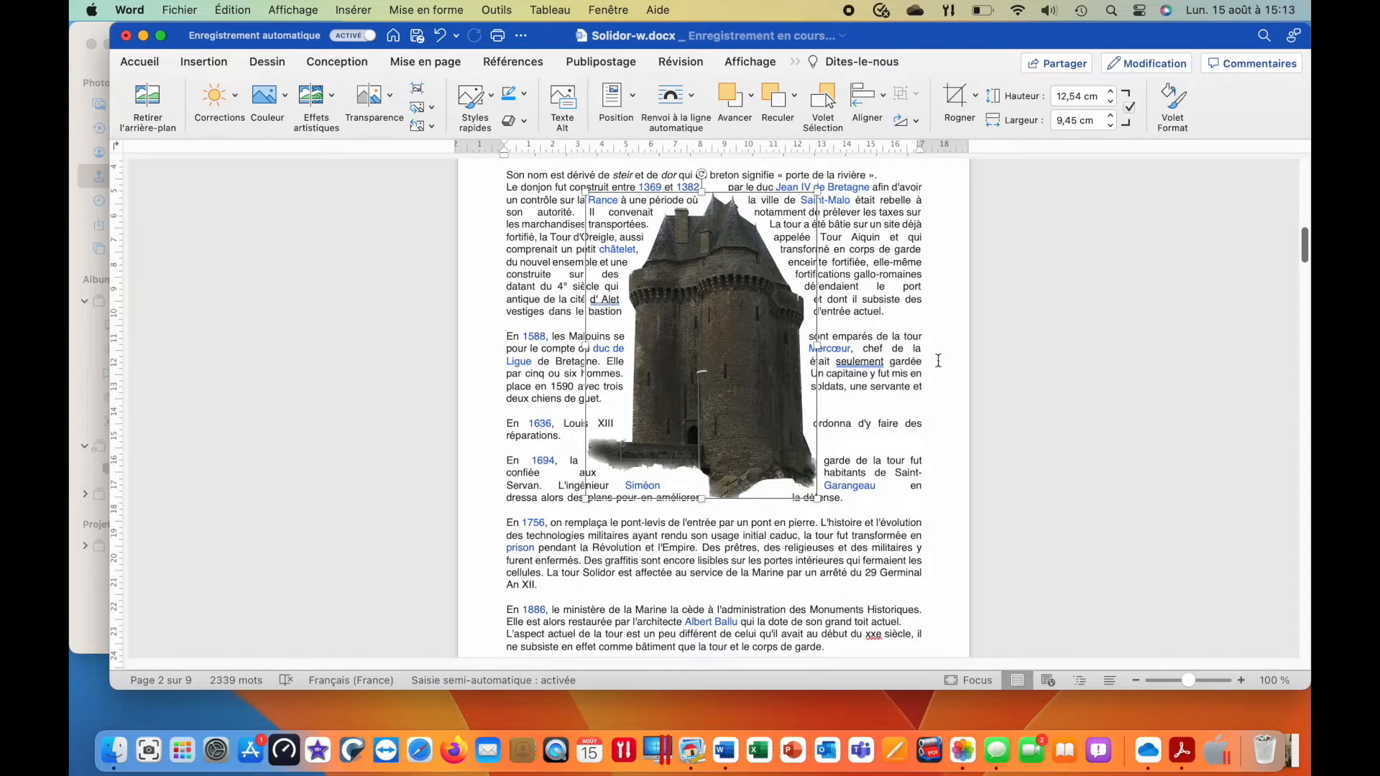
Step: Examine the document's illustrations from the cover page through to the cut-out tower on the last page
scroll(938, 360, up, 15)
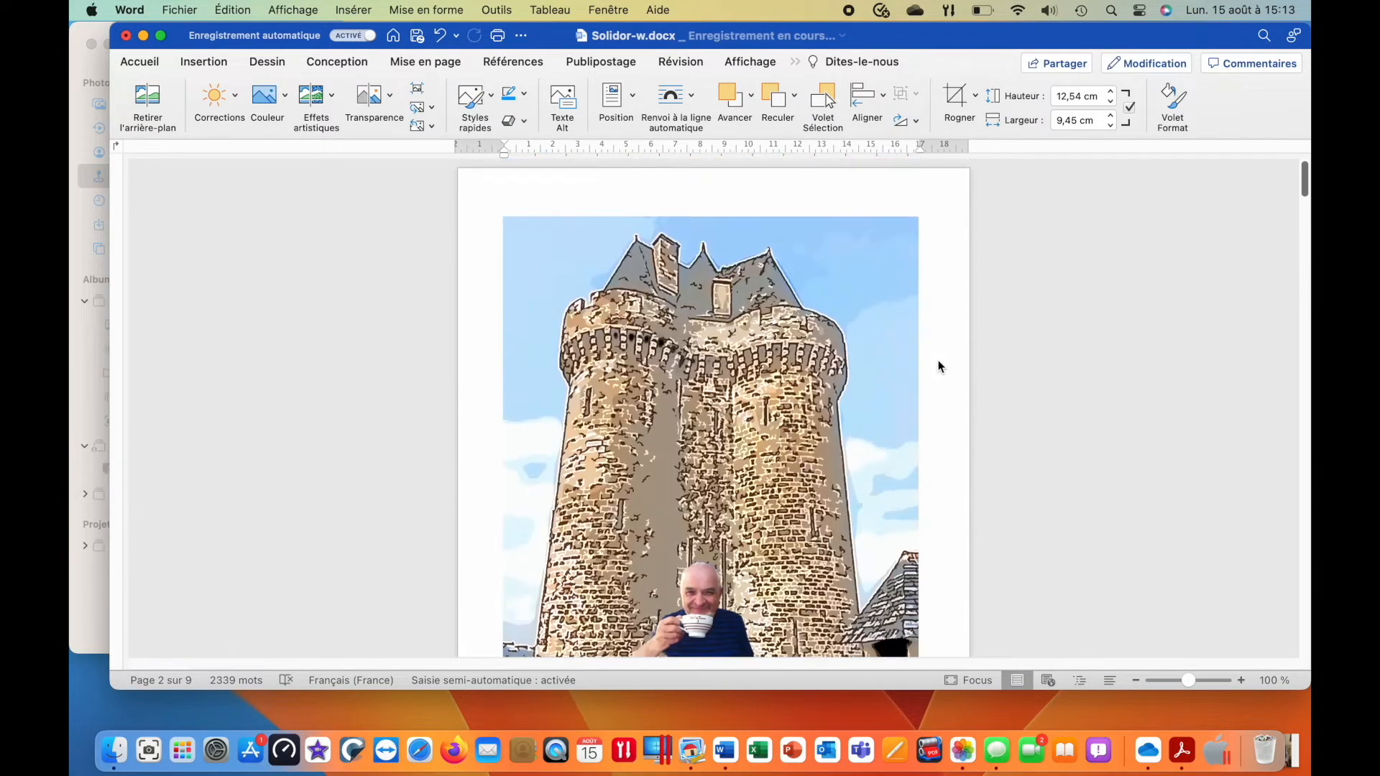
scroll(937, 358, down, 5)
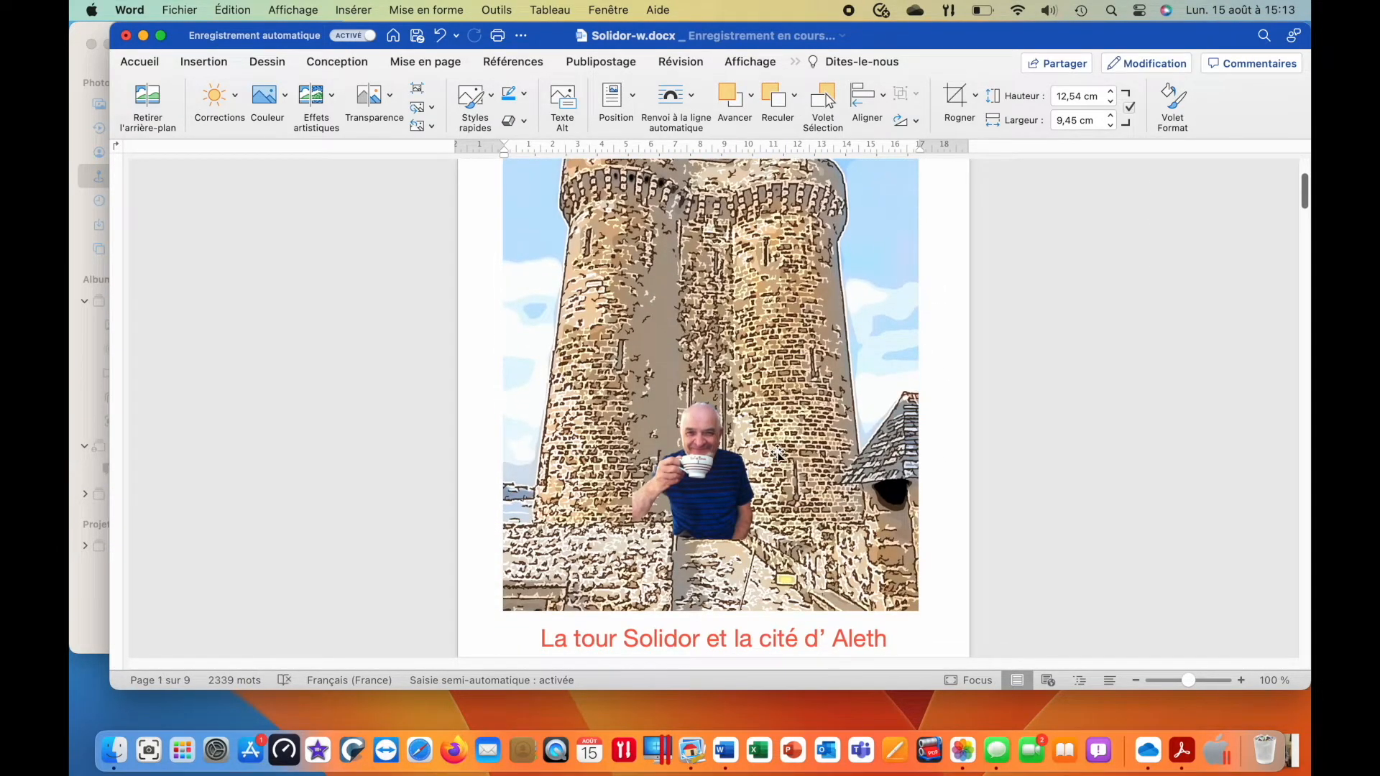
drag(716, 487, 716, 493)
click(812, 475)
scroll(814, 475, down, 20)
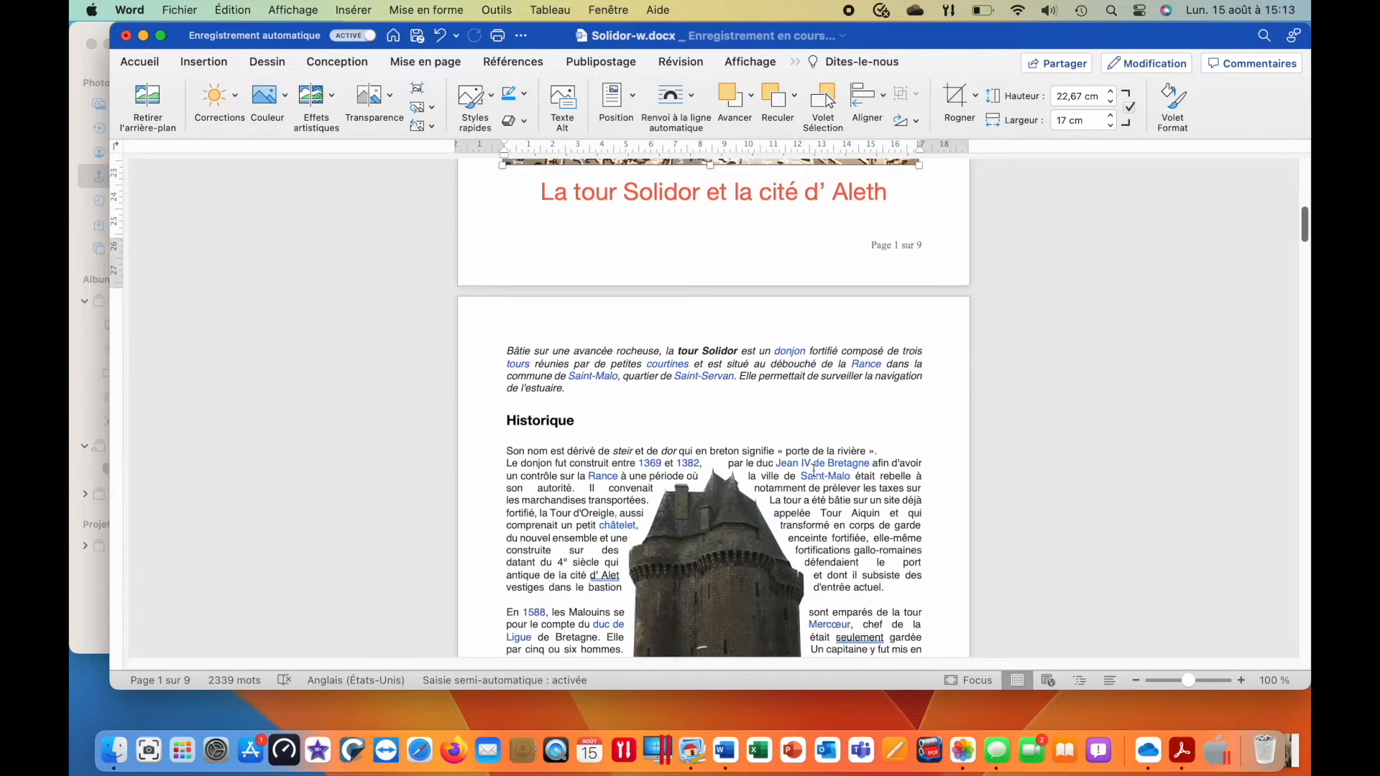
click(738, 369)
scroll(738, 369, down, 10)
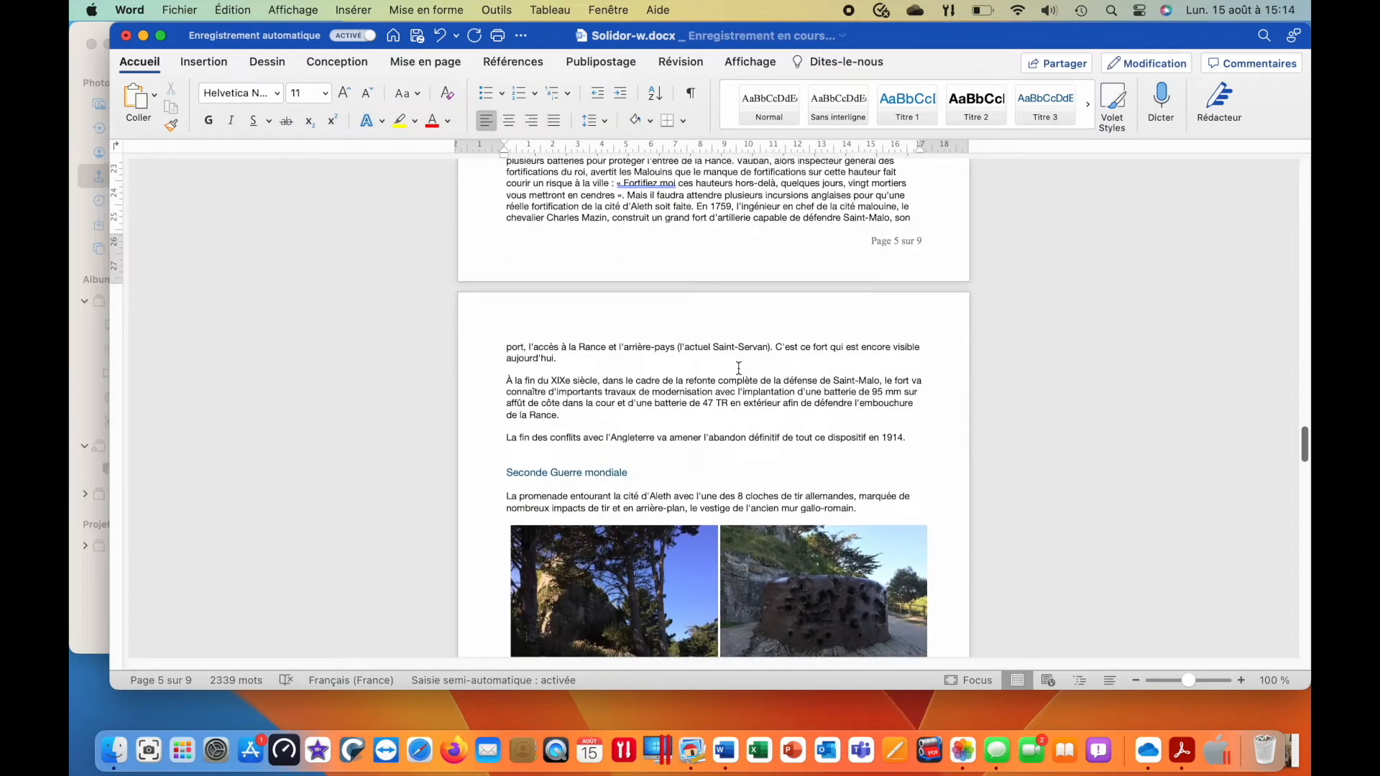
scroll(739, 369, down, 10)
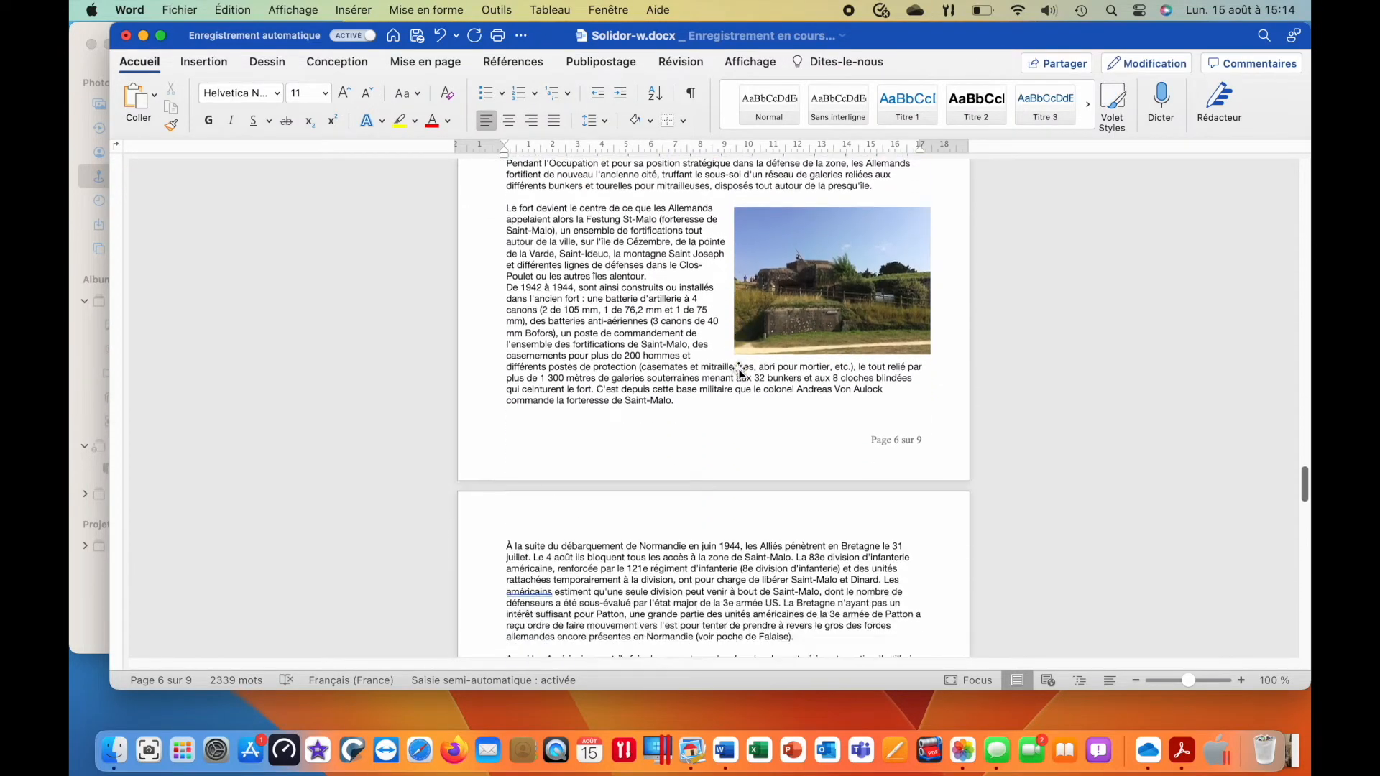
scroll(740, 369, down, 10)
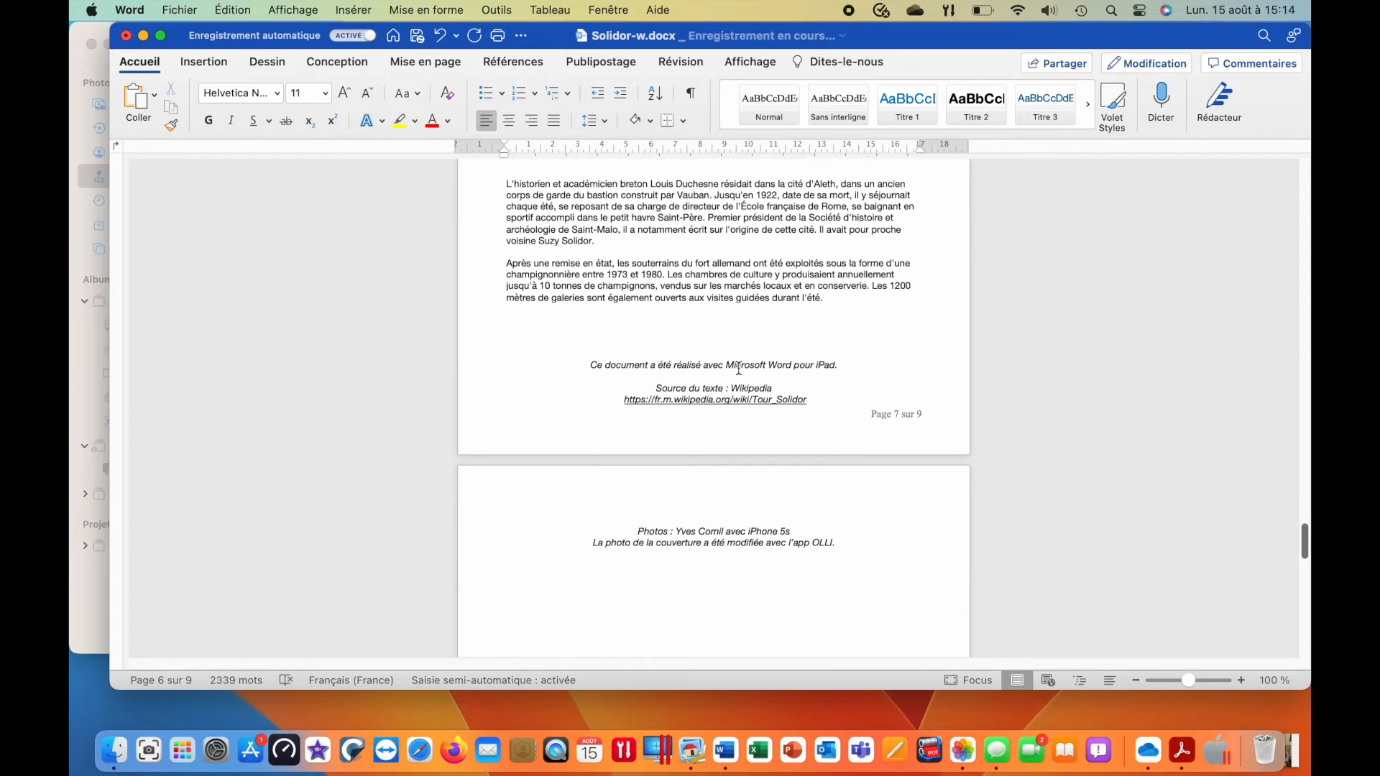
scroll(739, 369, down, 8)
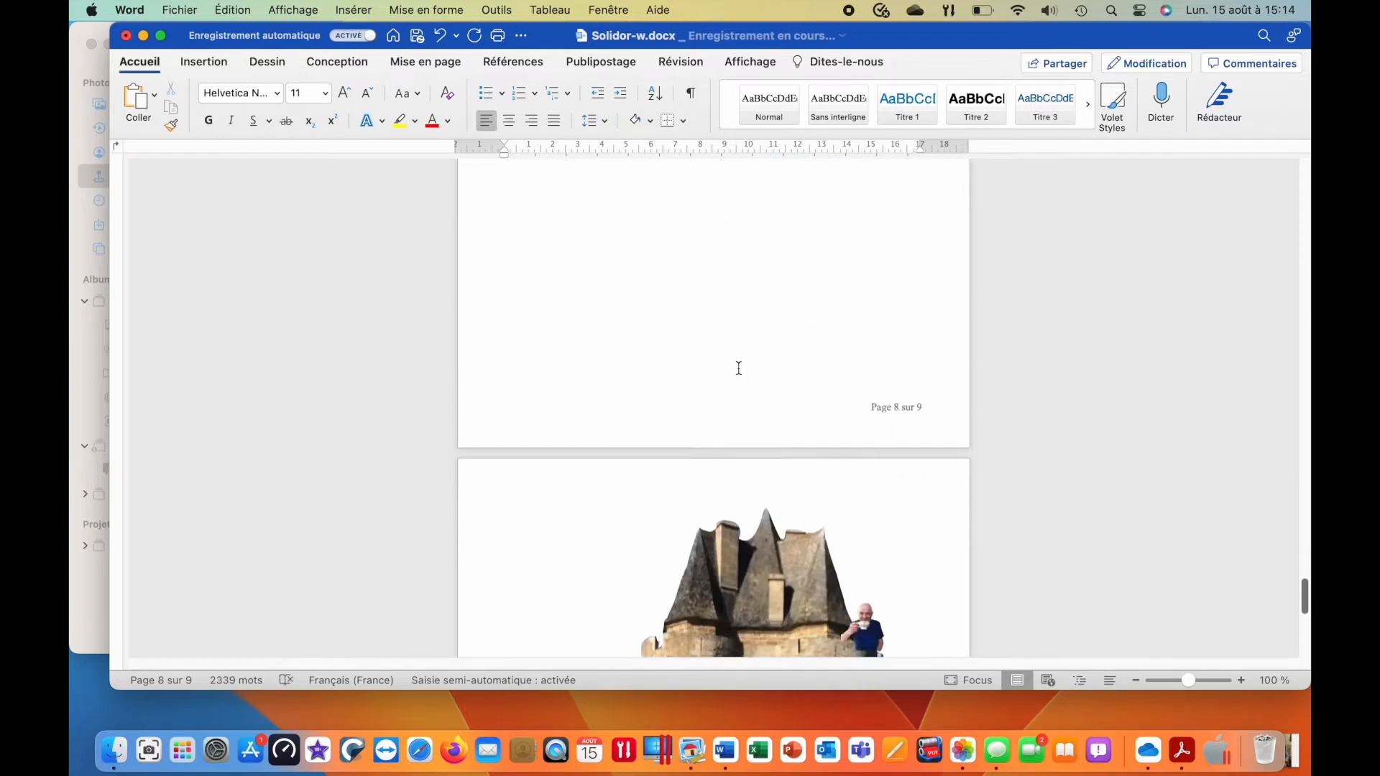
scroll(739, 369, down, 3)
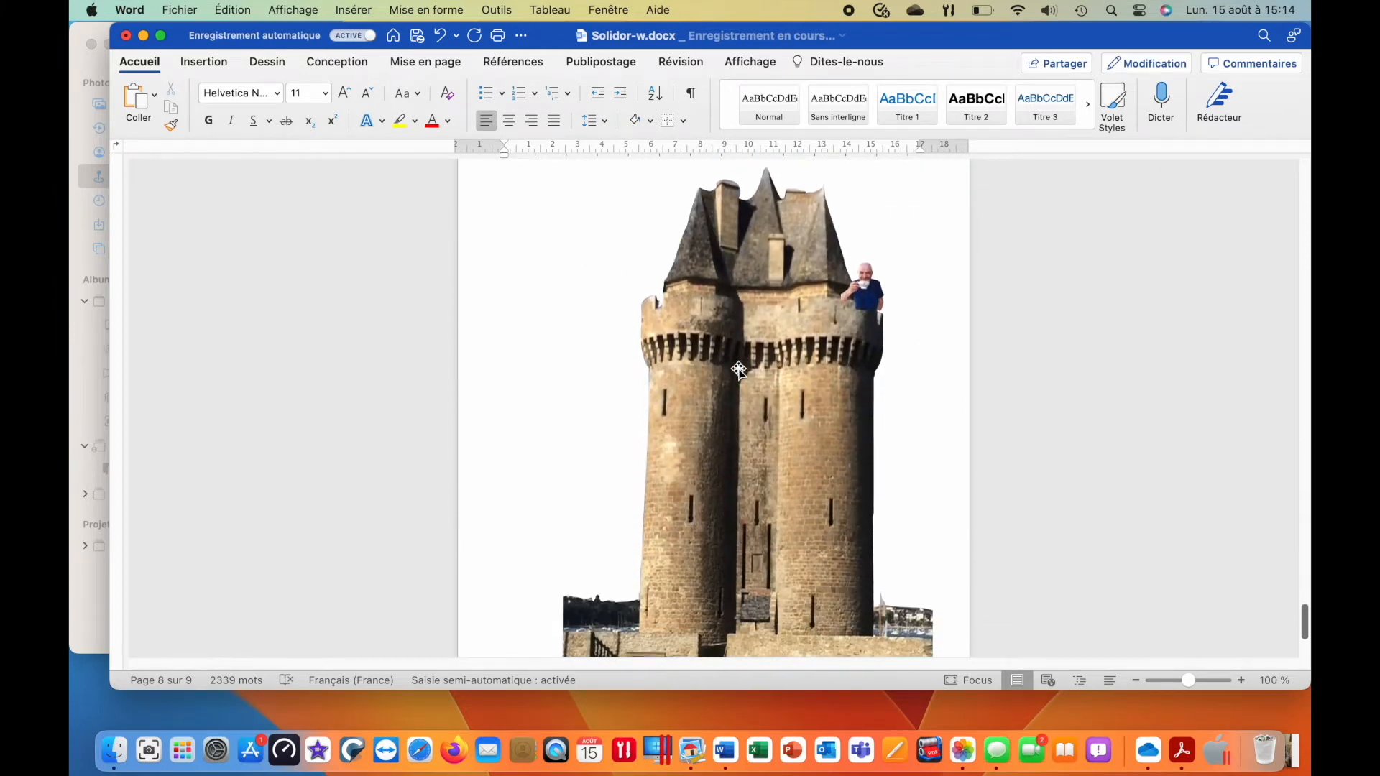
click(739, 369)
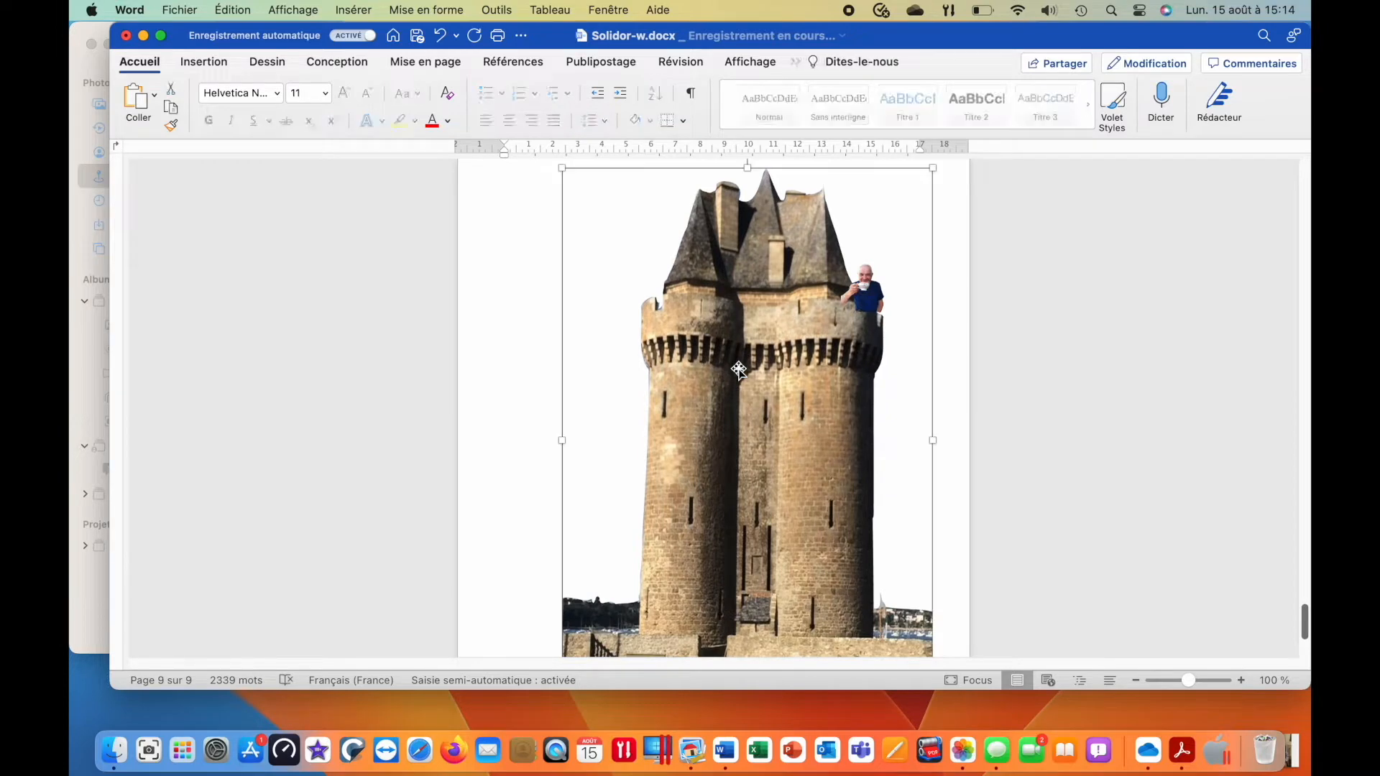
click(942, 353)
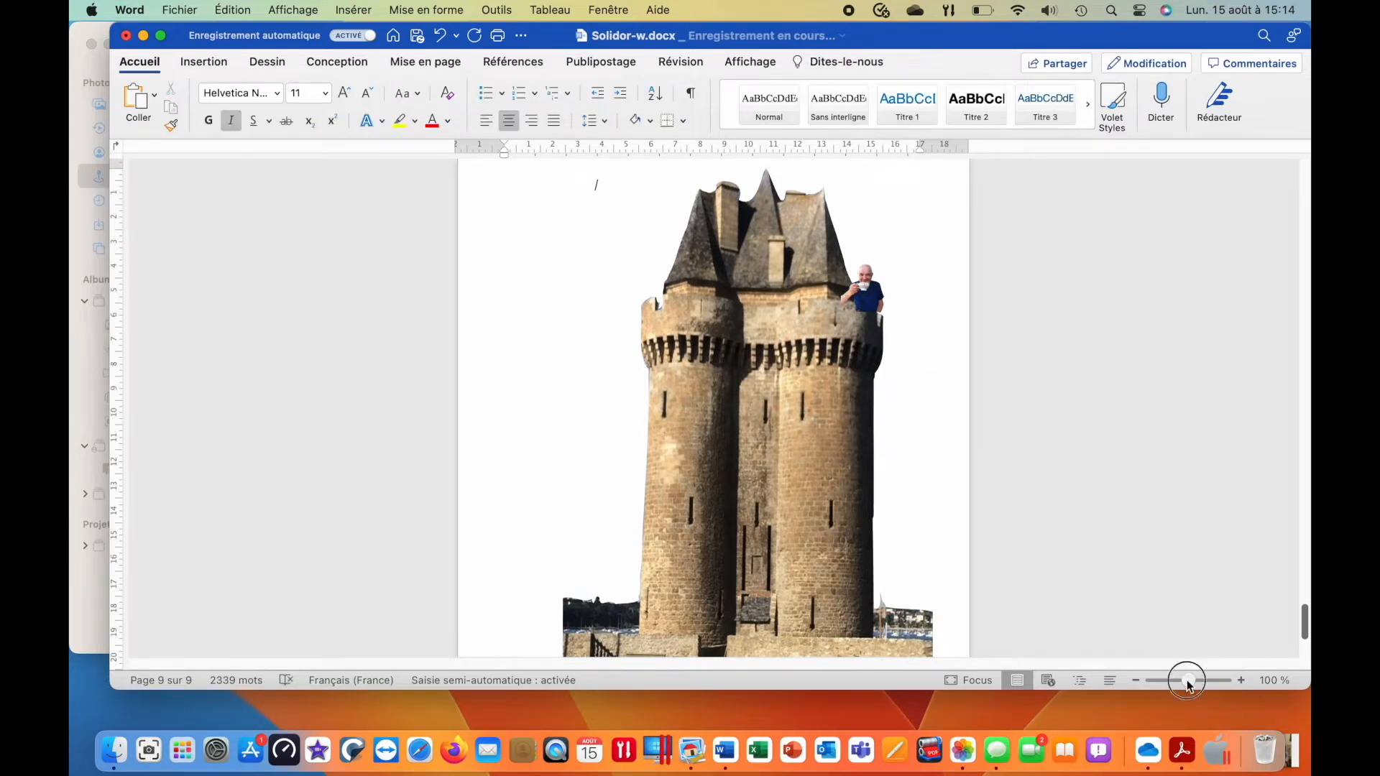
mouse_move(1188, 683)
mouse_down()
mouse_move(1198, 686)
mouse_move(1173, 692)
mouse_move(1188, 692)
mouse_up()
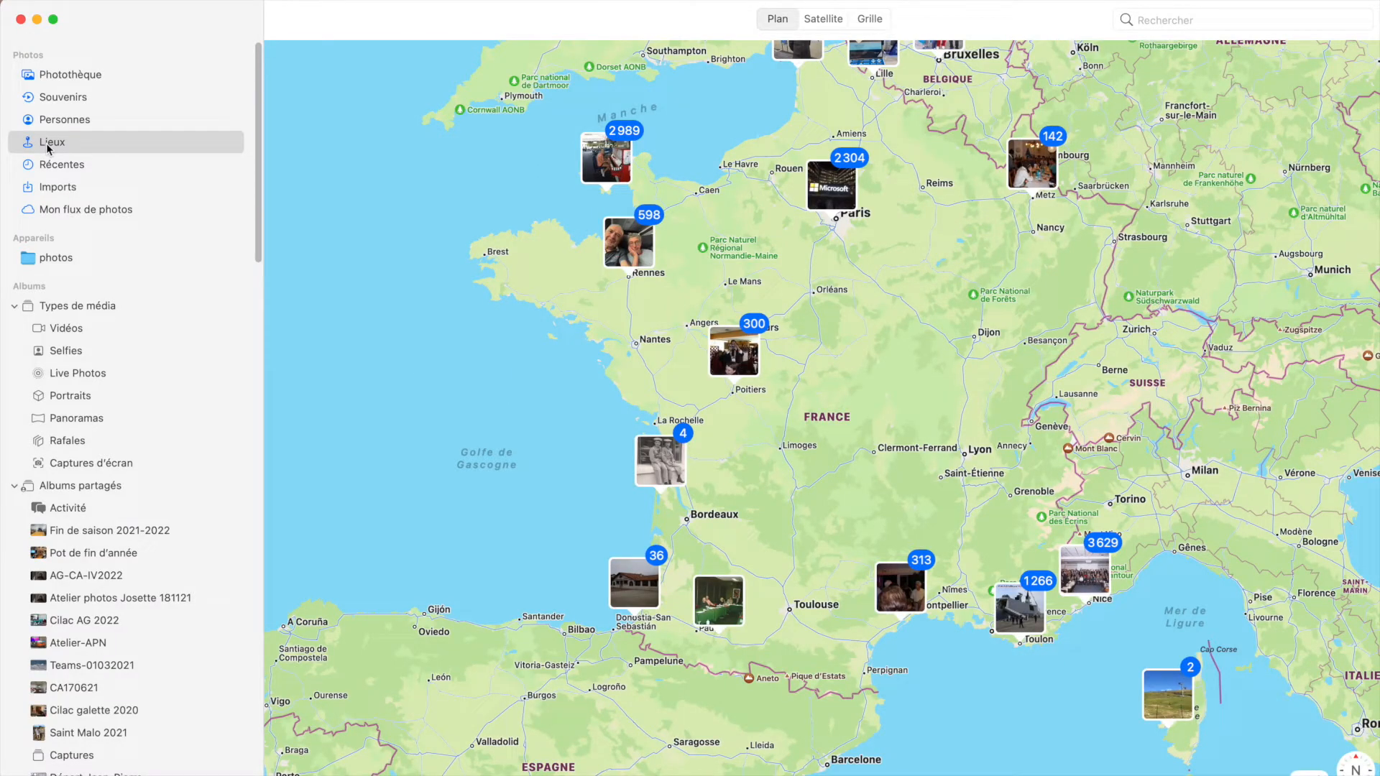
Step: In Photos, open the Saint-Malo places group, open the second portrait shot of the tower and copy its subject
click(612, 158)
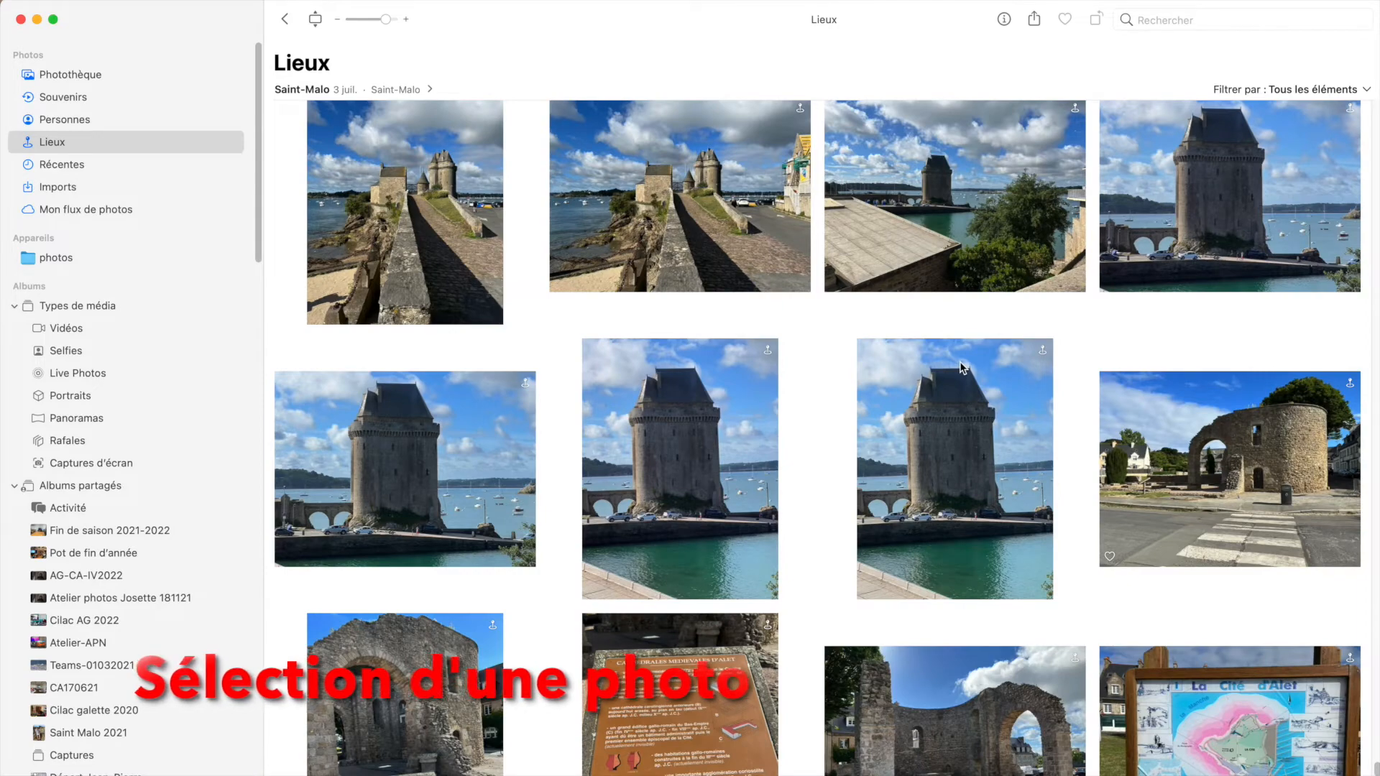
click(951, 448)
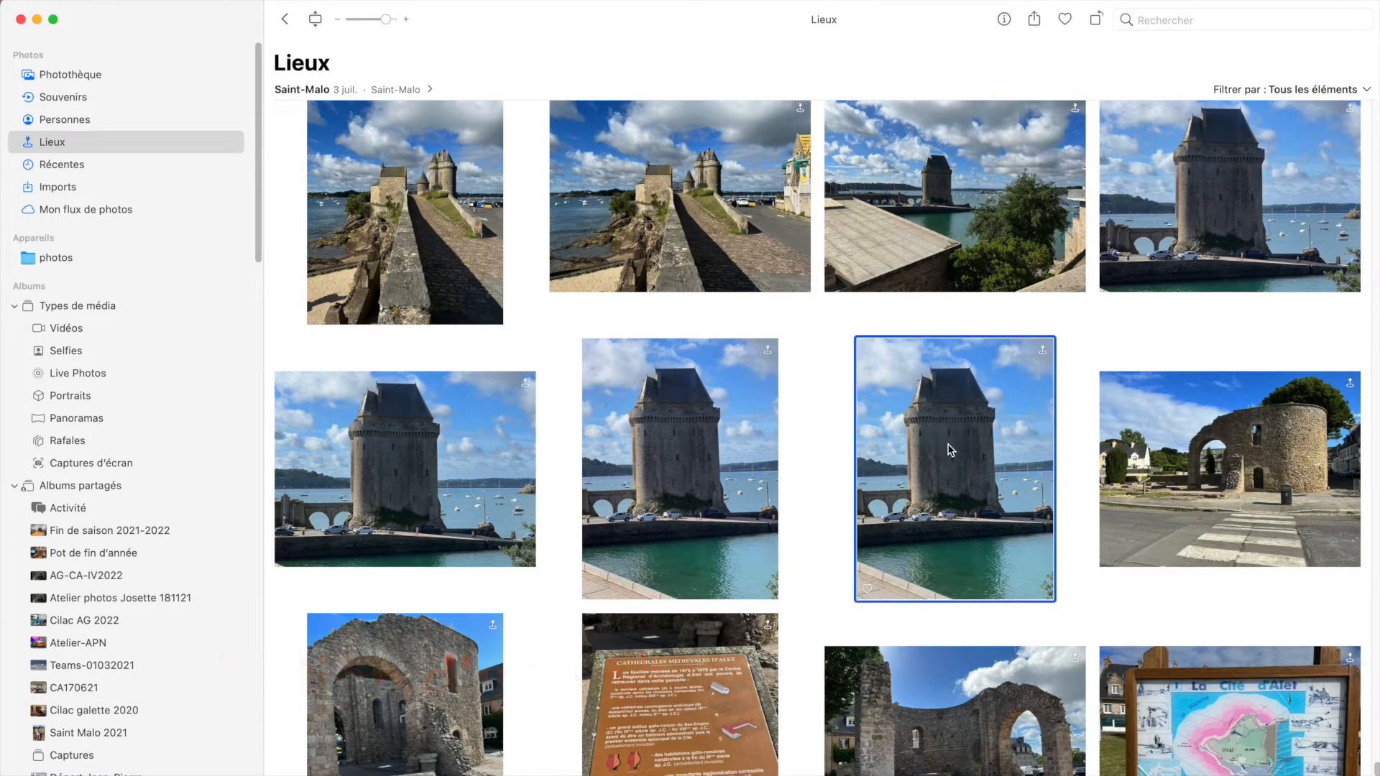
double_click(943, 450)
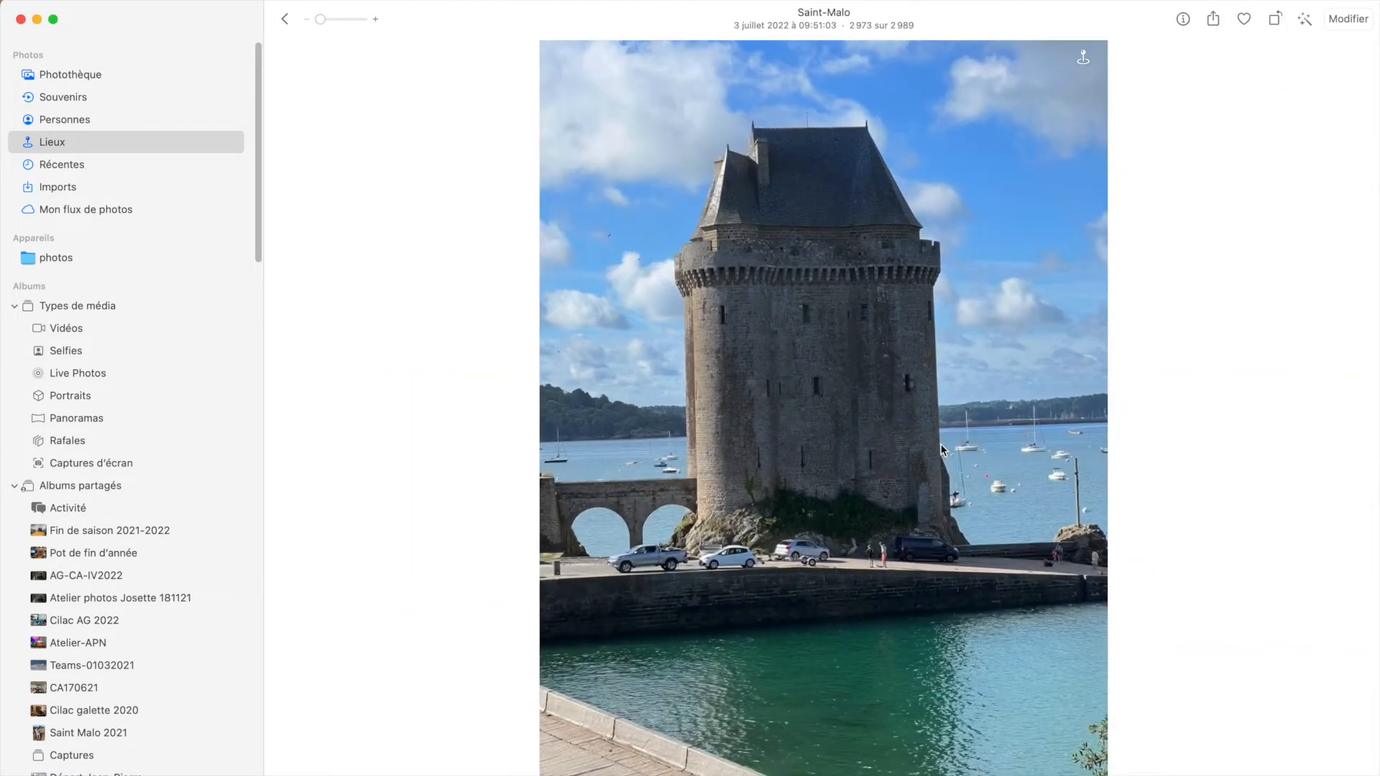
right_click(769, 389)
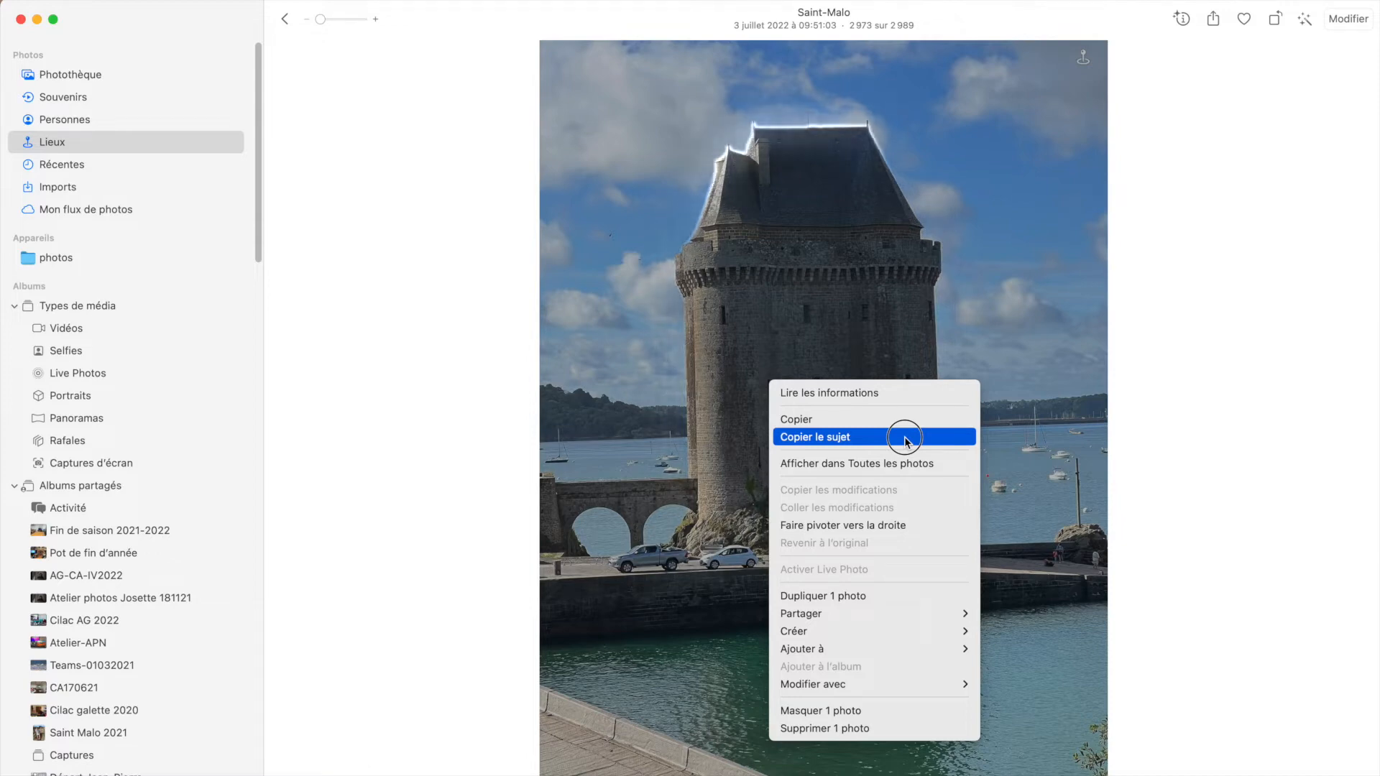
click(905, 438)
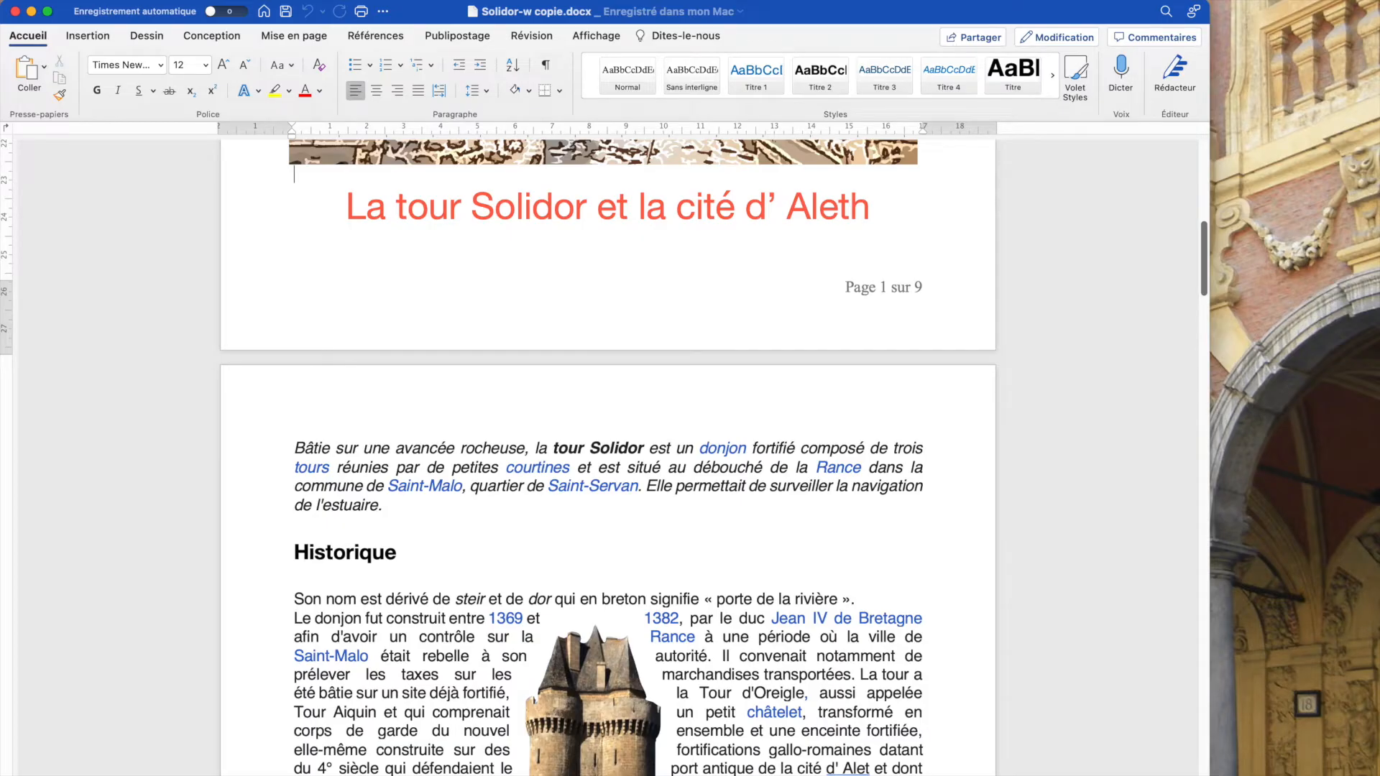
Step: Switch to the Word document, widen its window across the full screen and delete the tower picture in the Historique section
drag(1210, 775, 1379, 775)
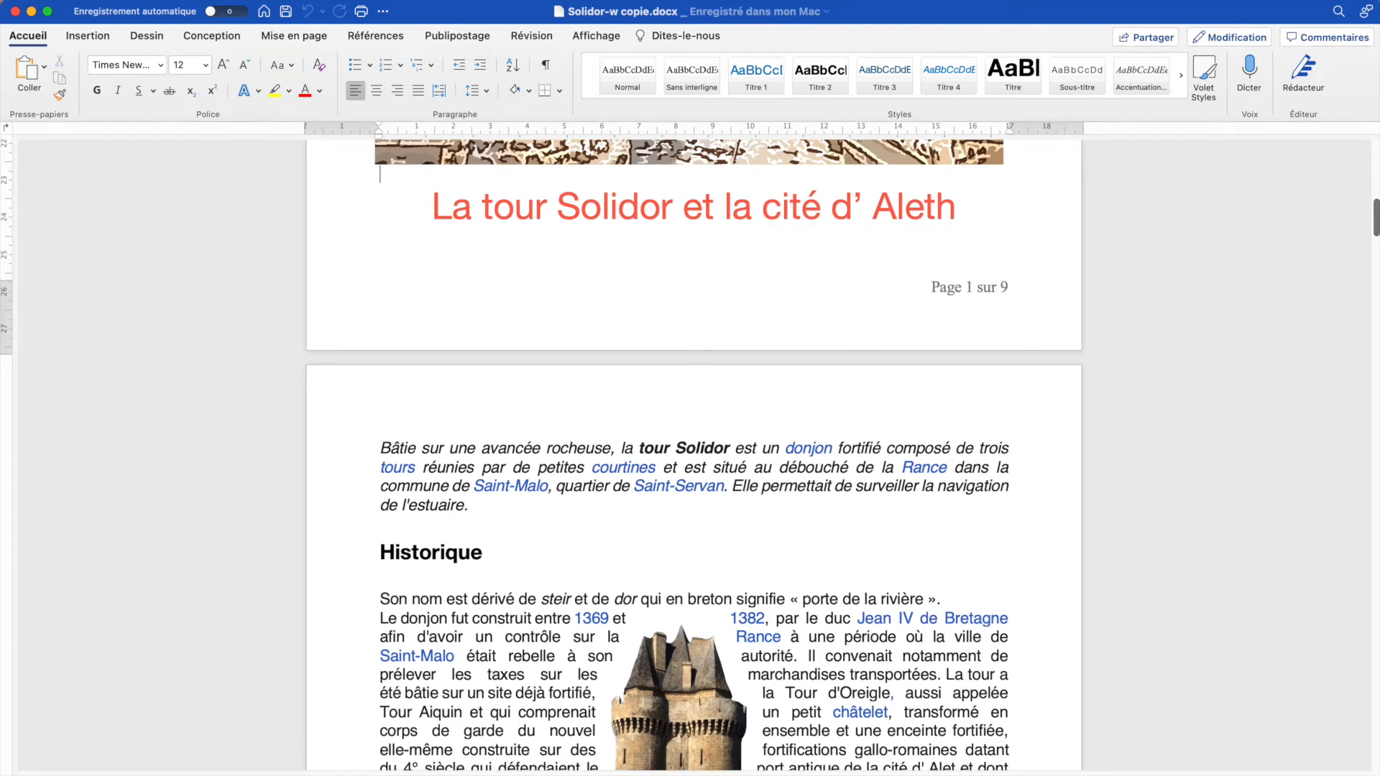
scroll(857, 716, down, 5)
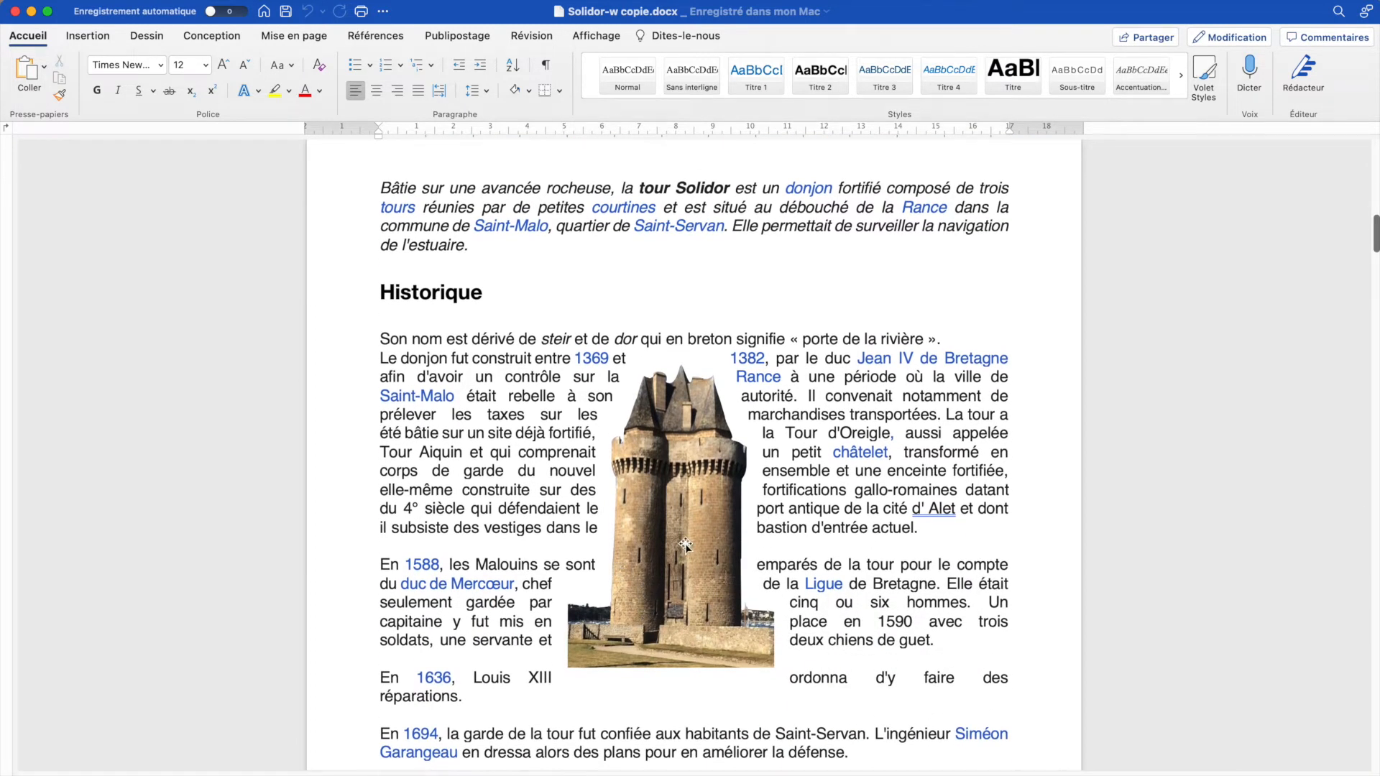
click(673, 562)
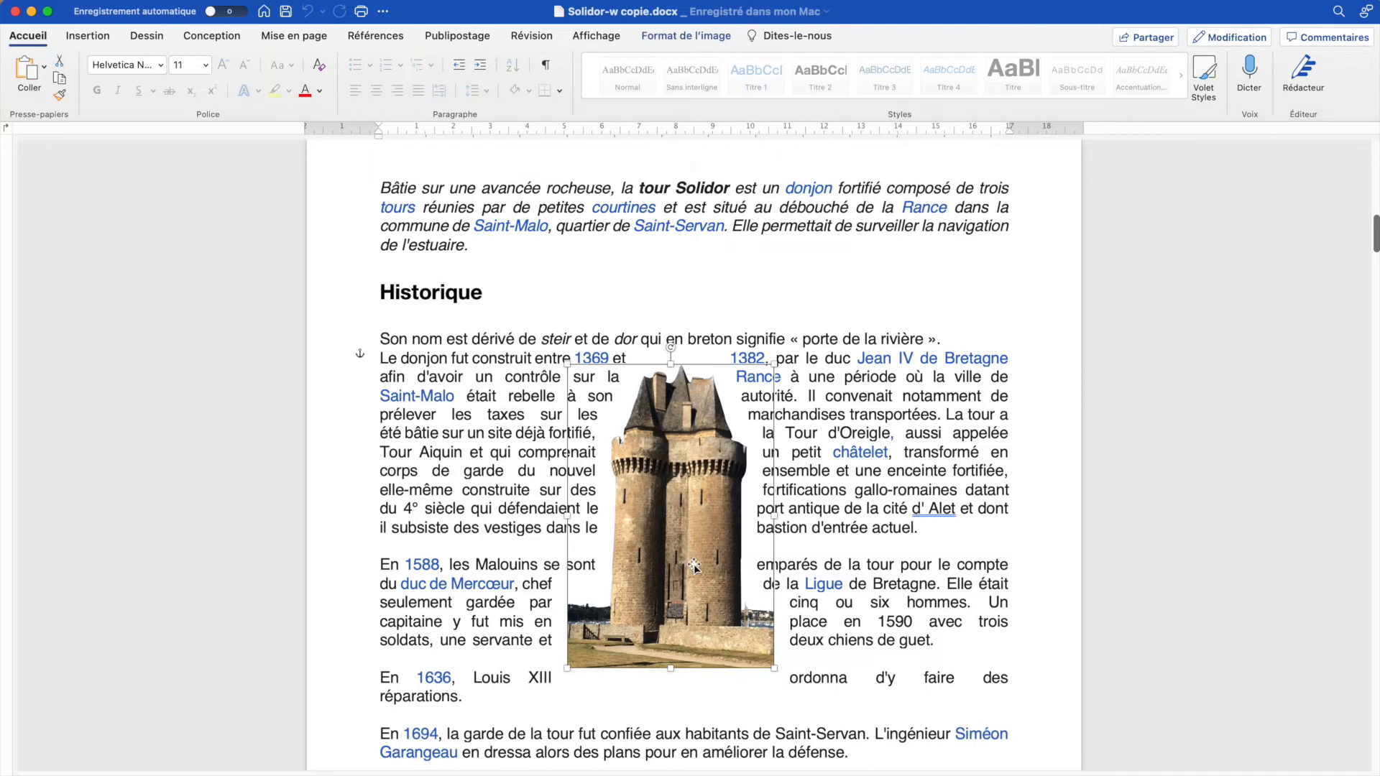
key(BackSpace)
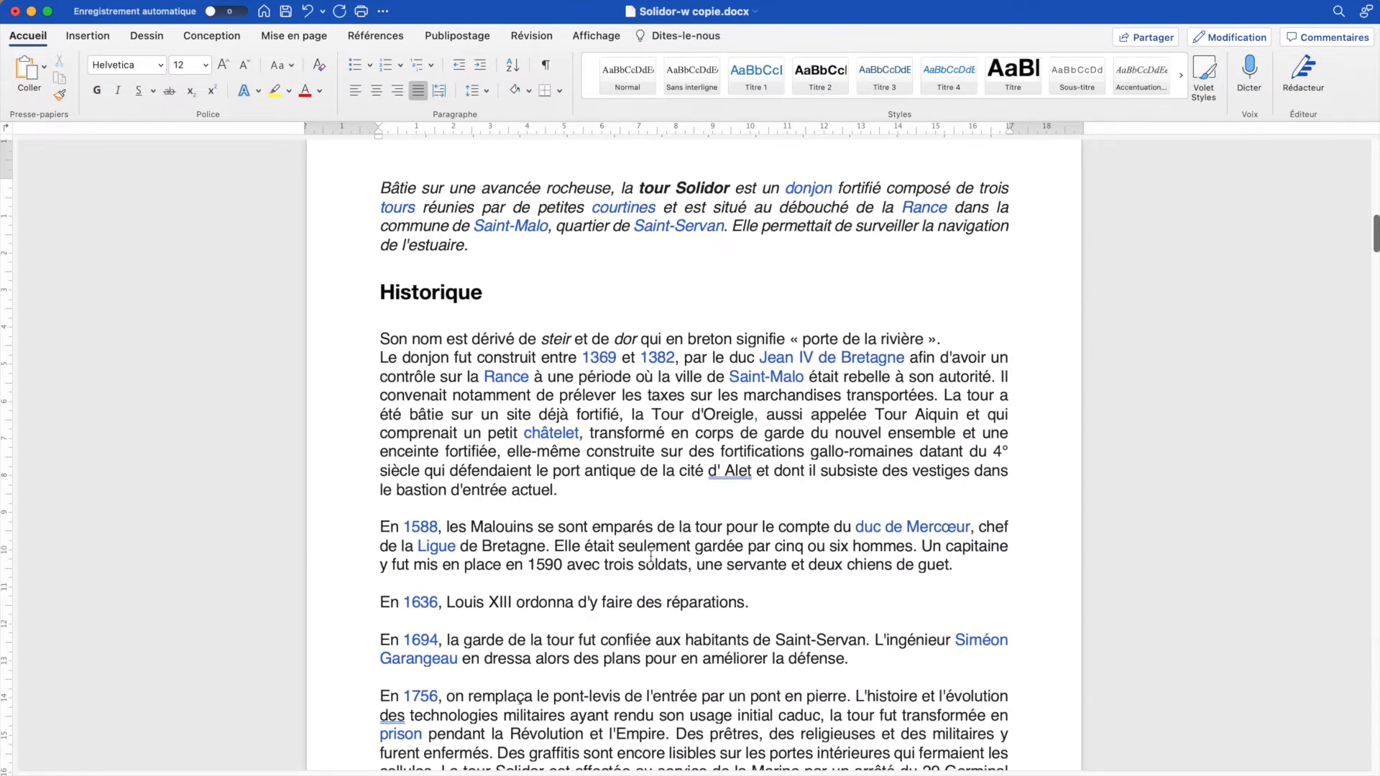
Step: Paste the copied tower before "Le donjon fut construit" and shrink it to about 9.68 × 6.71 cm
right_click(381, 370)
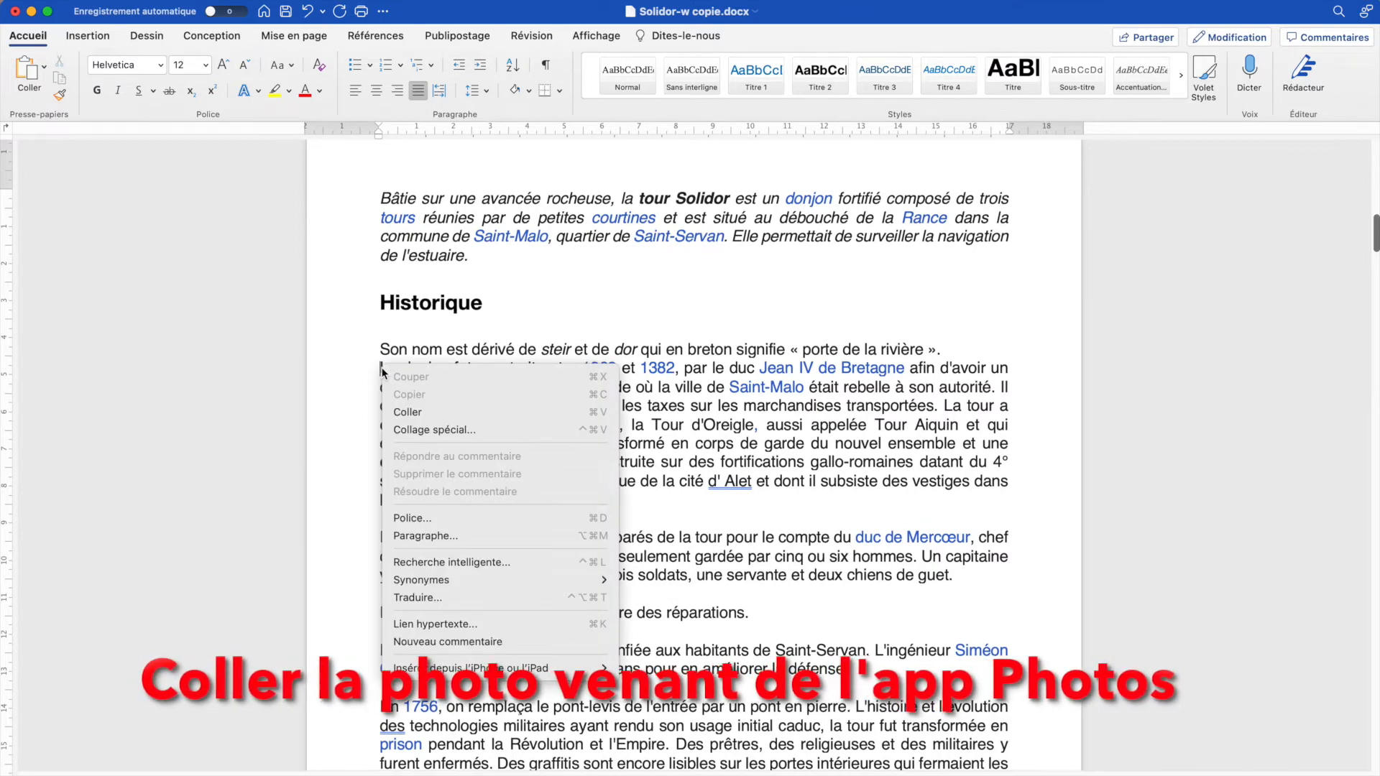
click(420, 414)
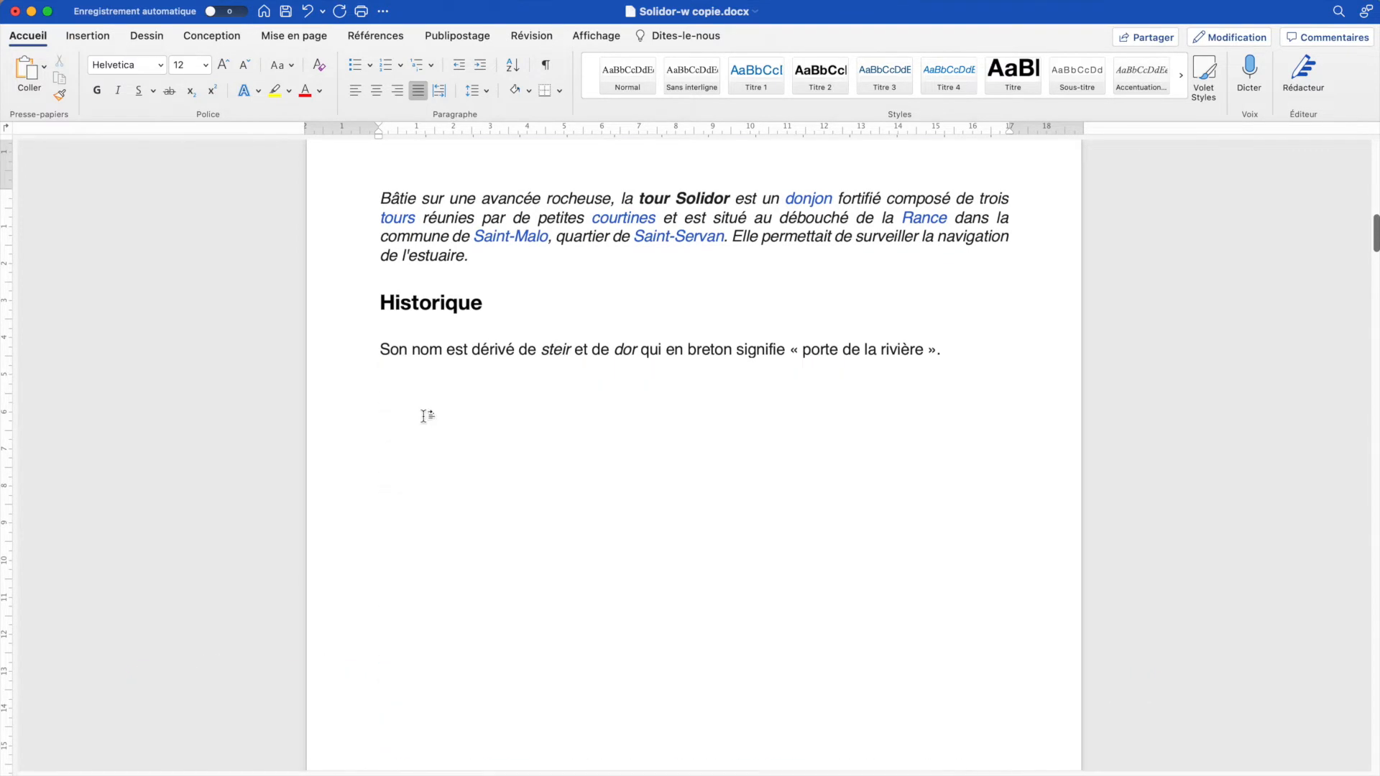
scroll(588, 421, up, 15)
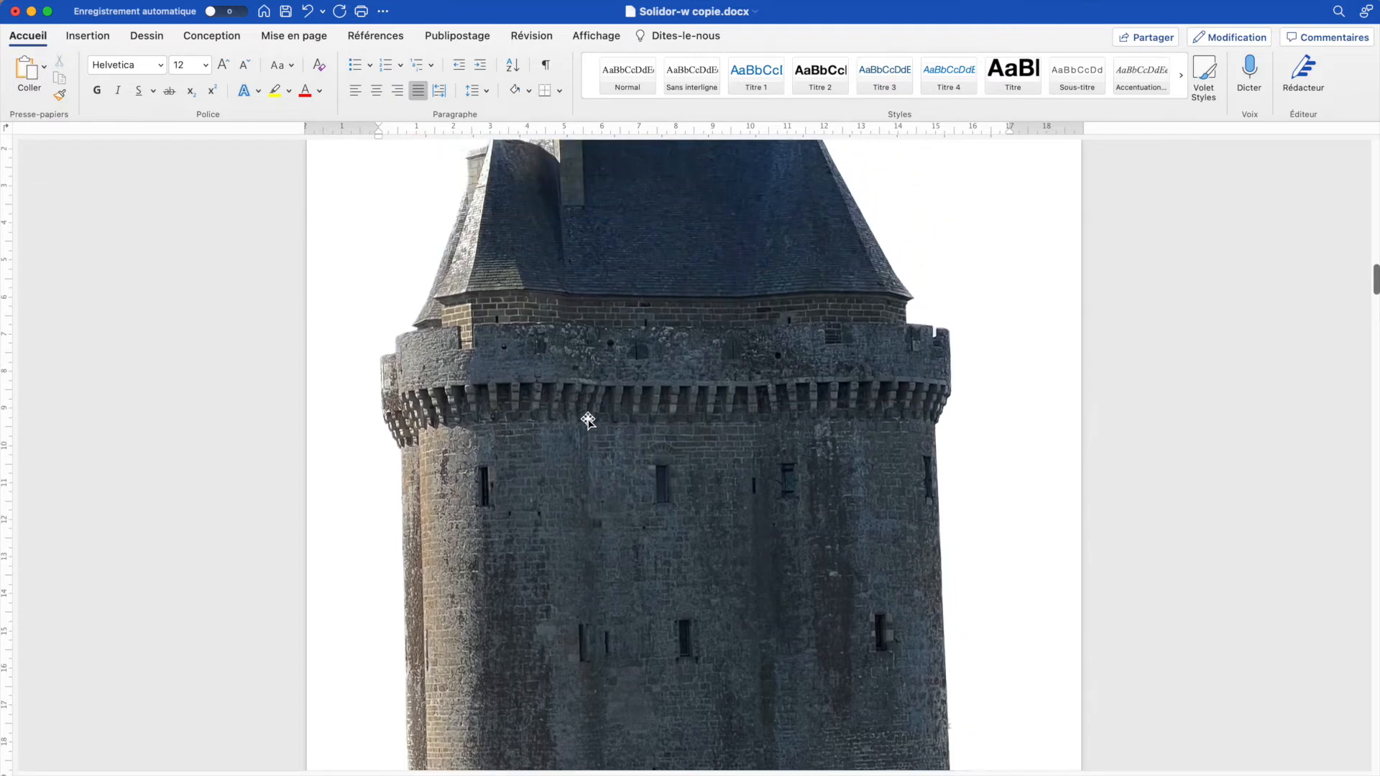
scroll(588, 420, down, 2)
click(610, 479)
drag(379, 252, 902, 775)
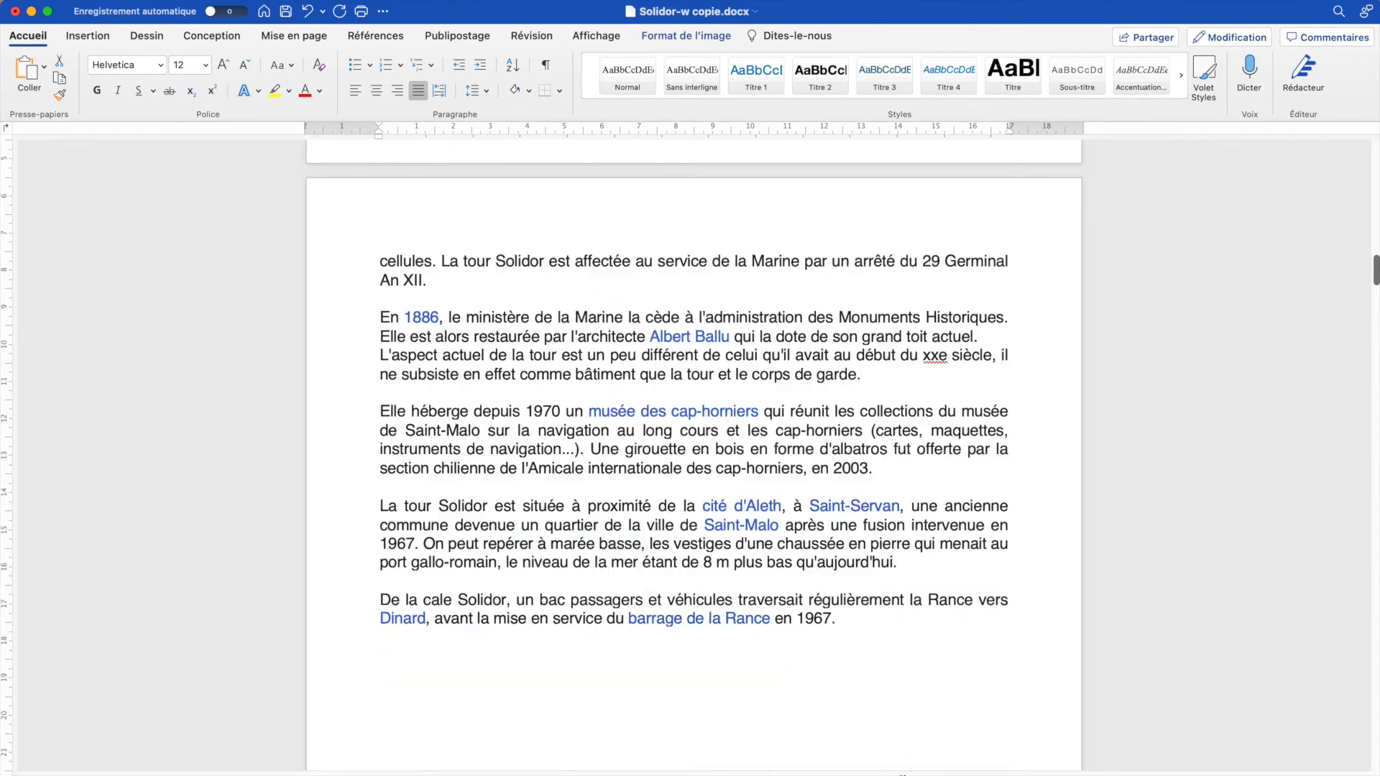
scroll(593, 496, up, 15)
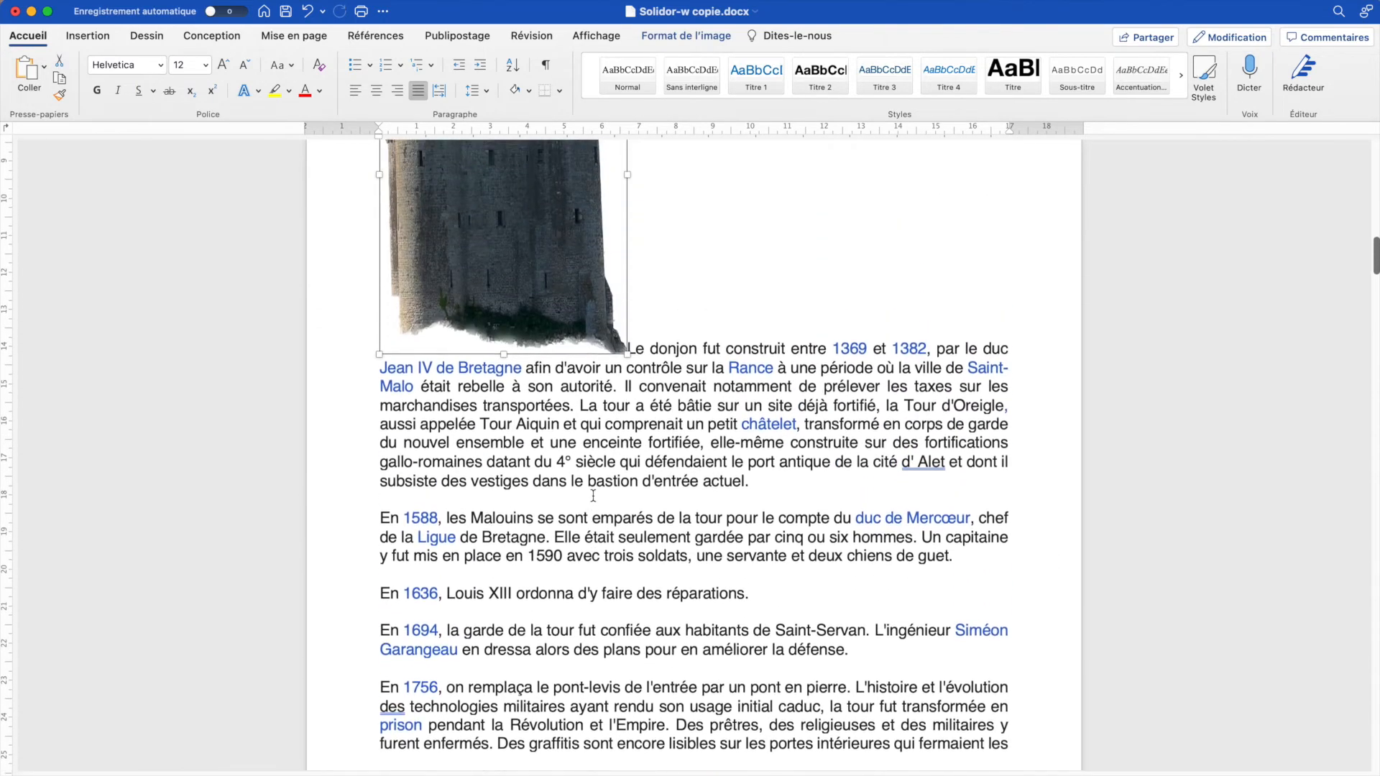
scroll(504, 496, up, 1)
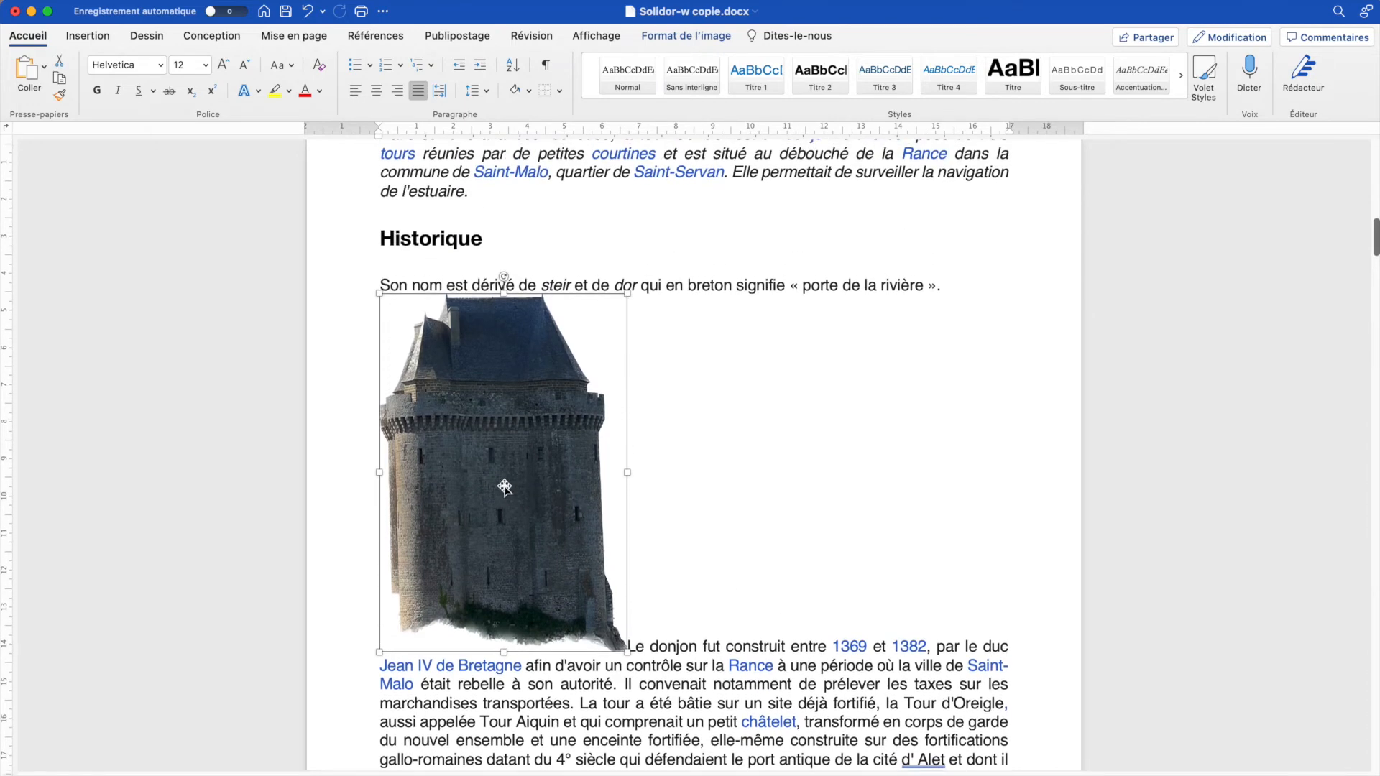
Step: Open the new tower picture's formatting options and set its text wrapping to Rapproché
double_click(504, 488)
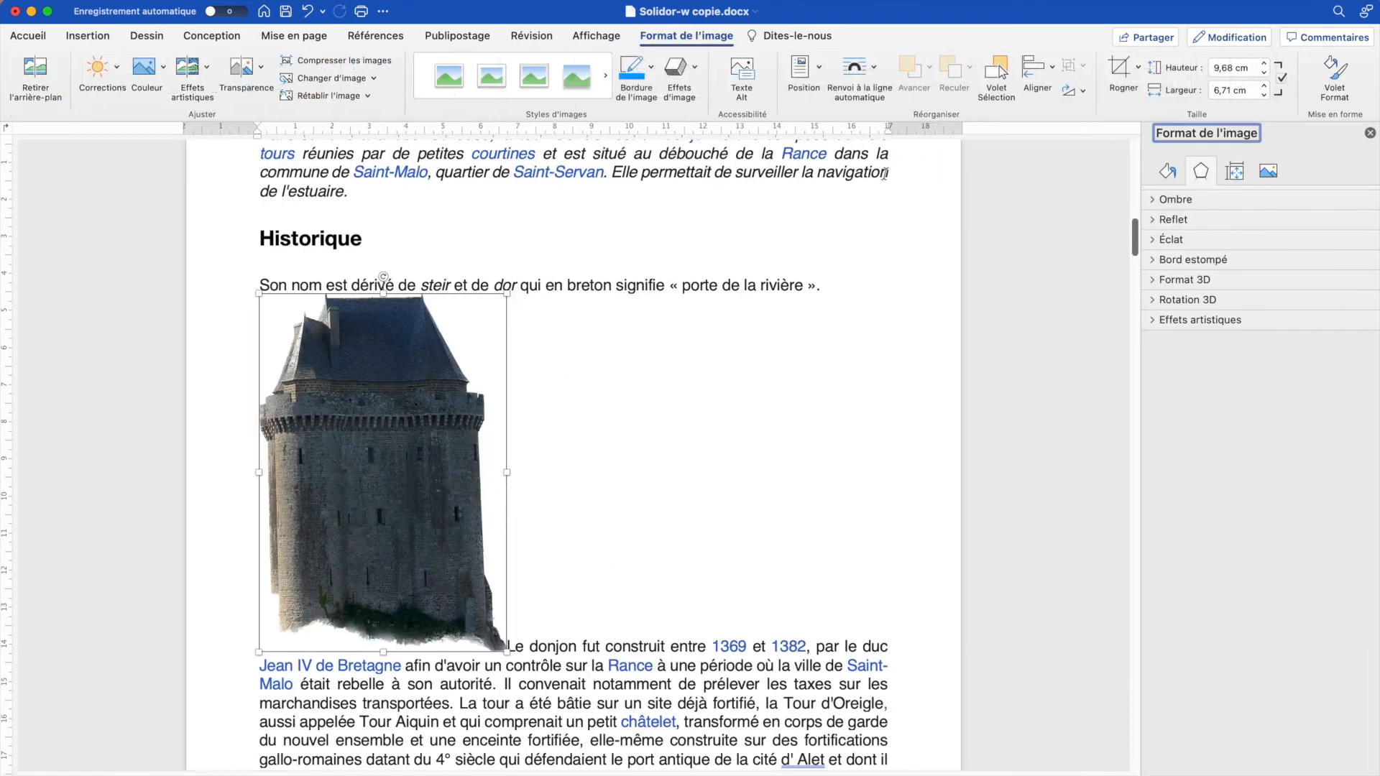
click(875, 70)
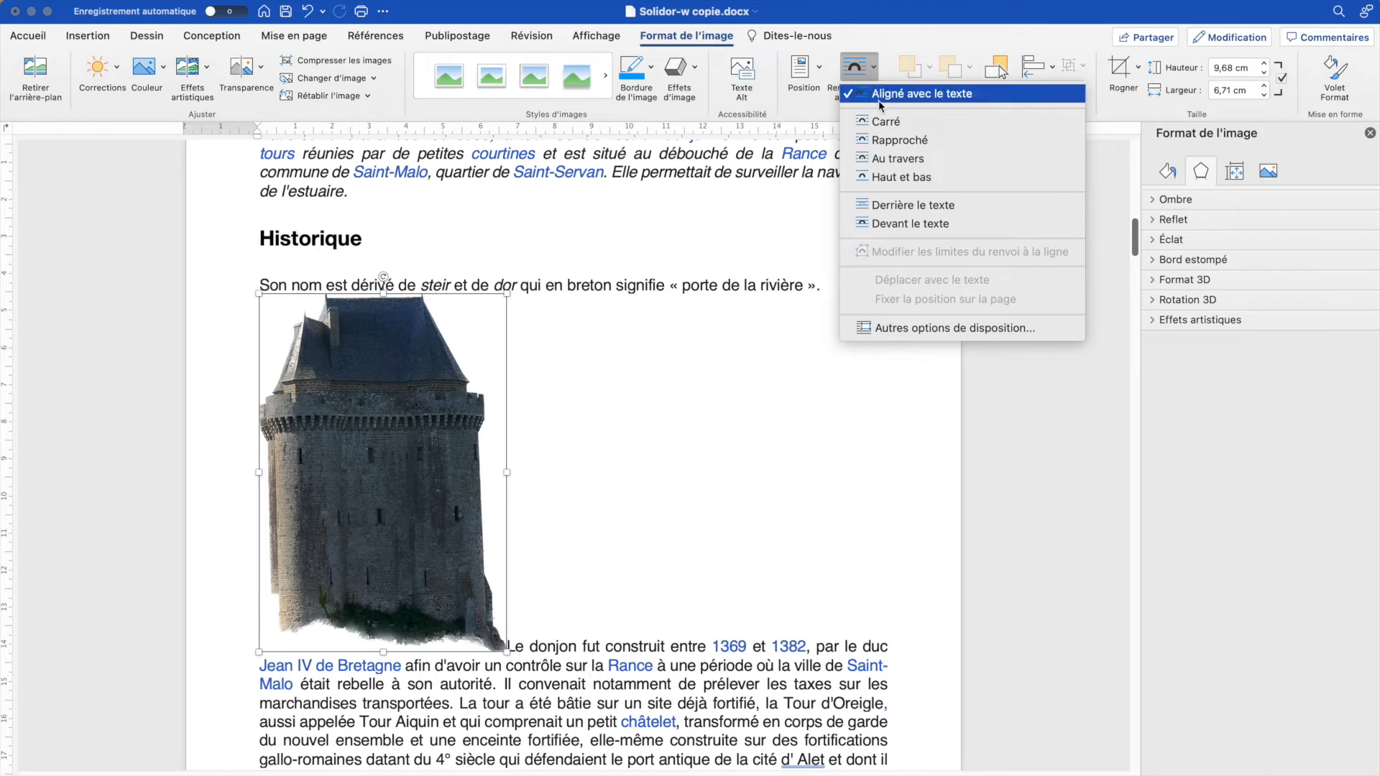
click(904, 141)
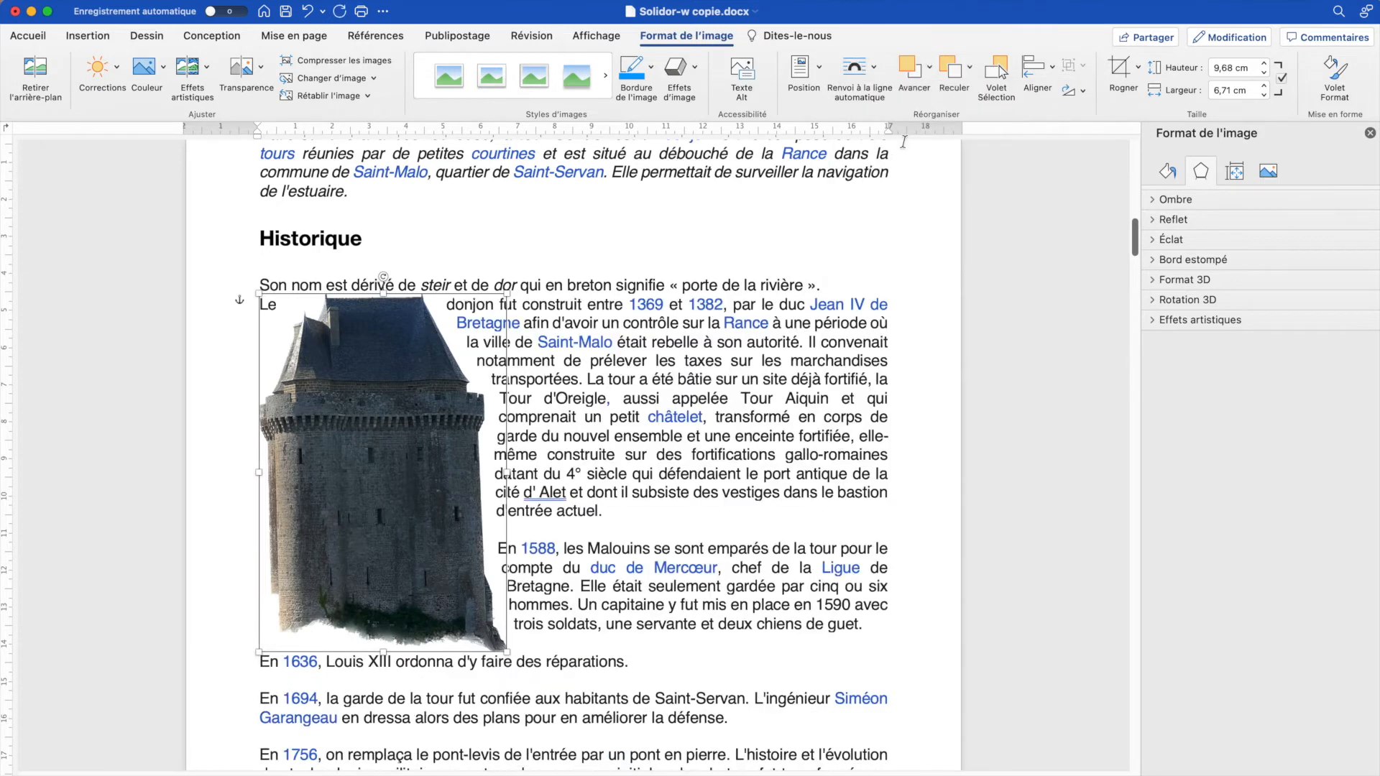
Step: Move the tower into the middle of the first Historique paragraphs and enlarge it to about 13.15 × 9.1 cm
drag(378, 456, 648, 437)
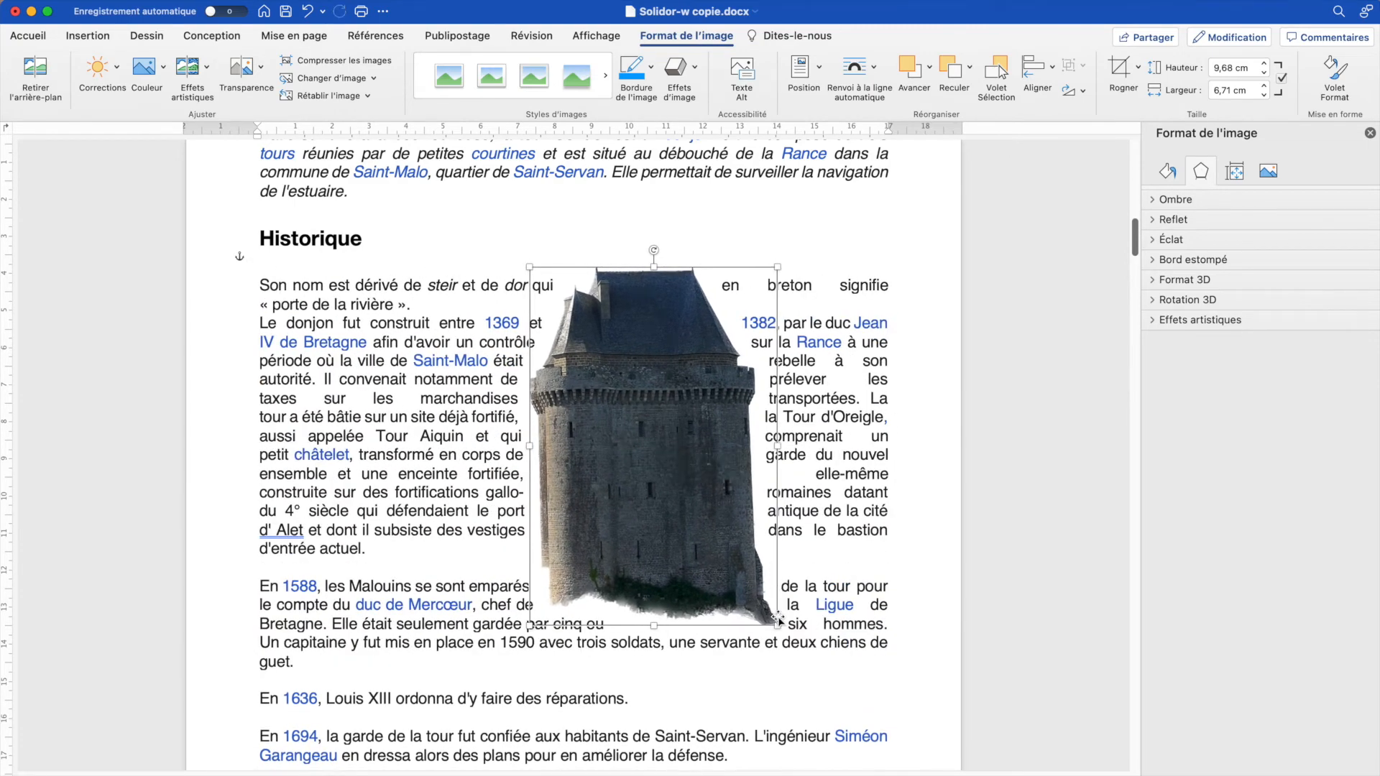
drag(683, 519, 626, 565)
drag(694, 668, 787, 770)
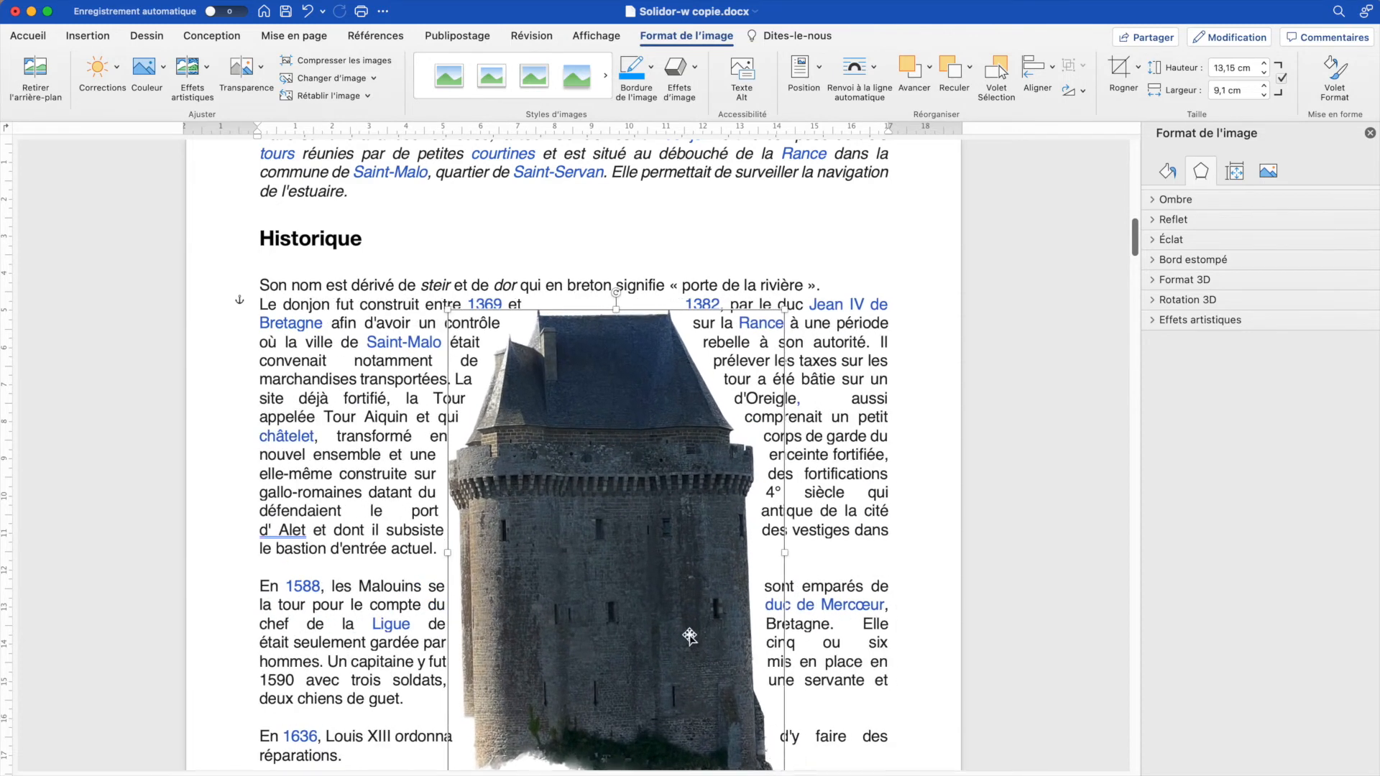
scroll(690, 639, down, 5)
scroll(682, 634, up, 2)
scroll(683, 634, up, 2)
drag(659, 617, 642, 616)
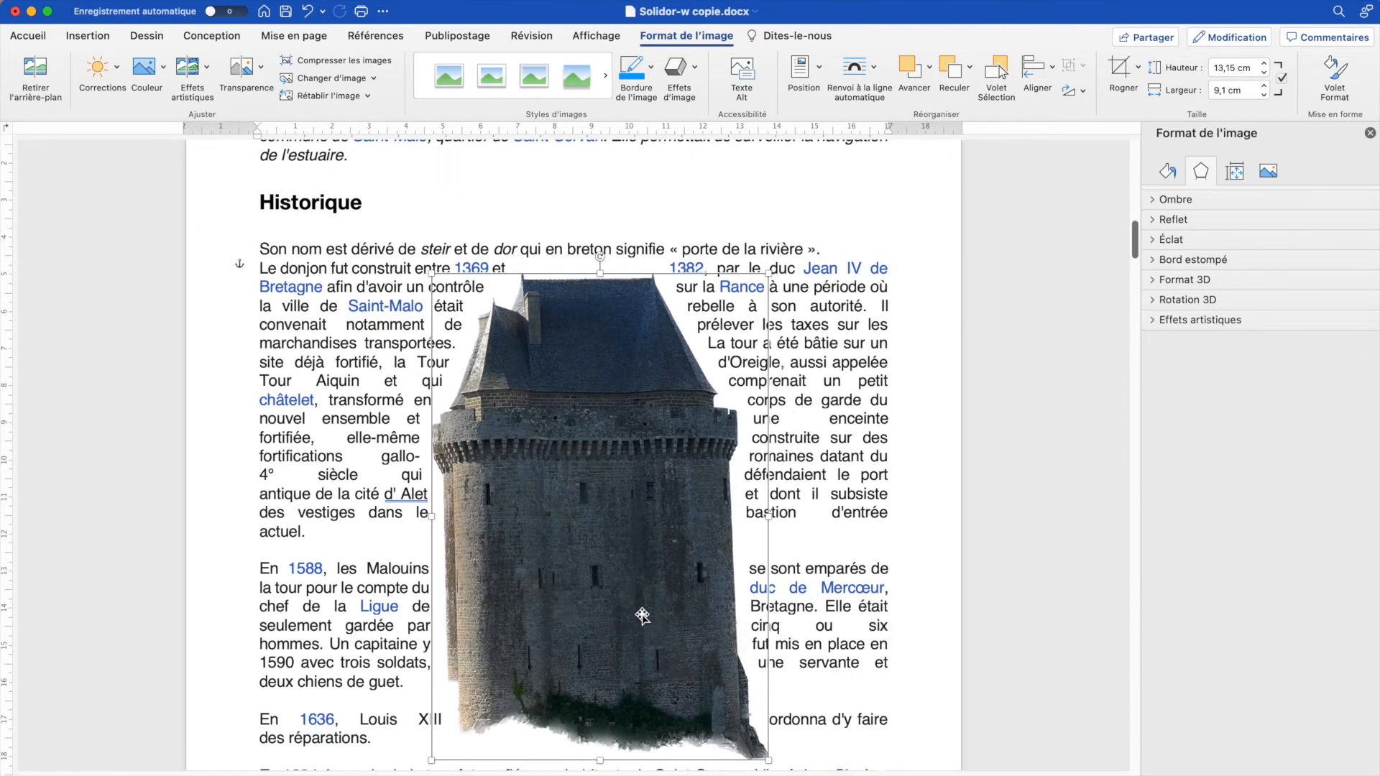
scroll(642, 616, down, 4)
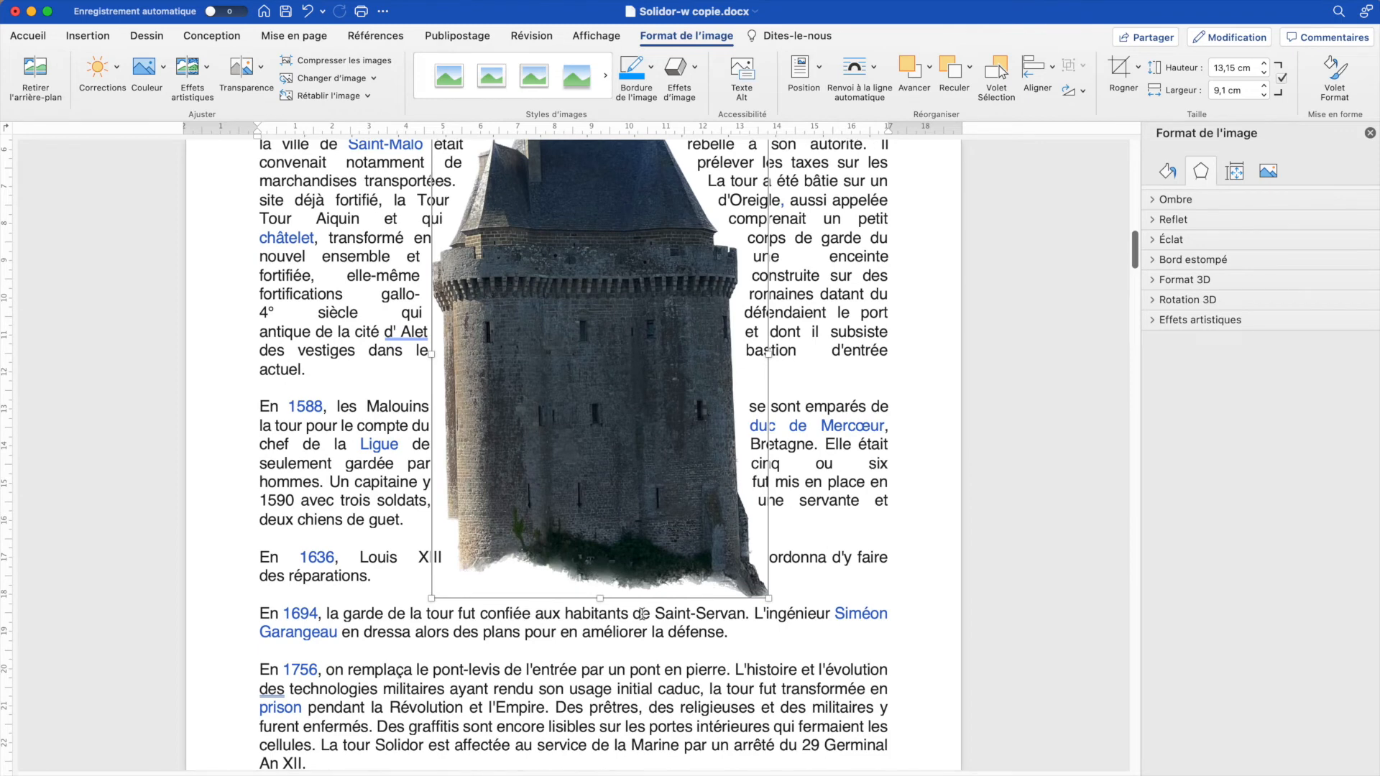
scroll(642, 615, up, 7)
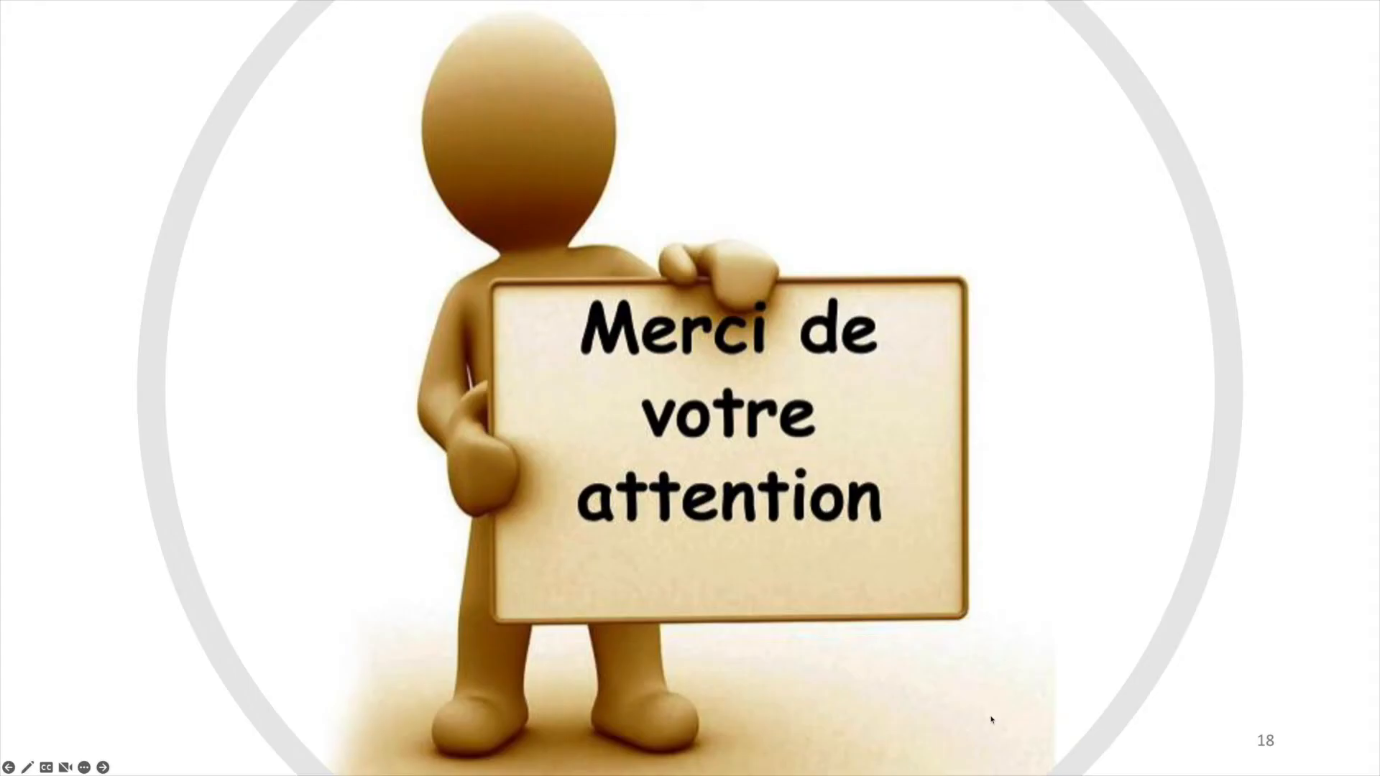
key(Right)
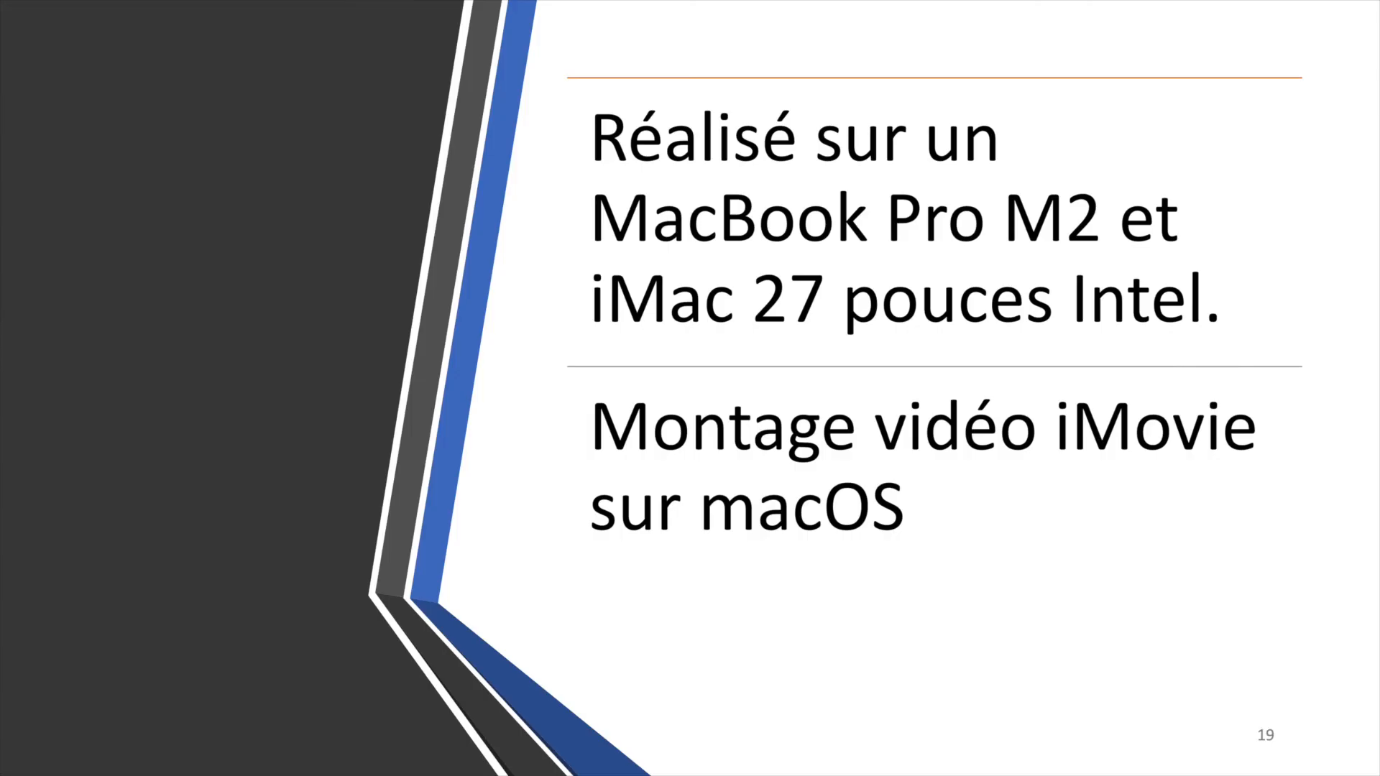
key(Right)
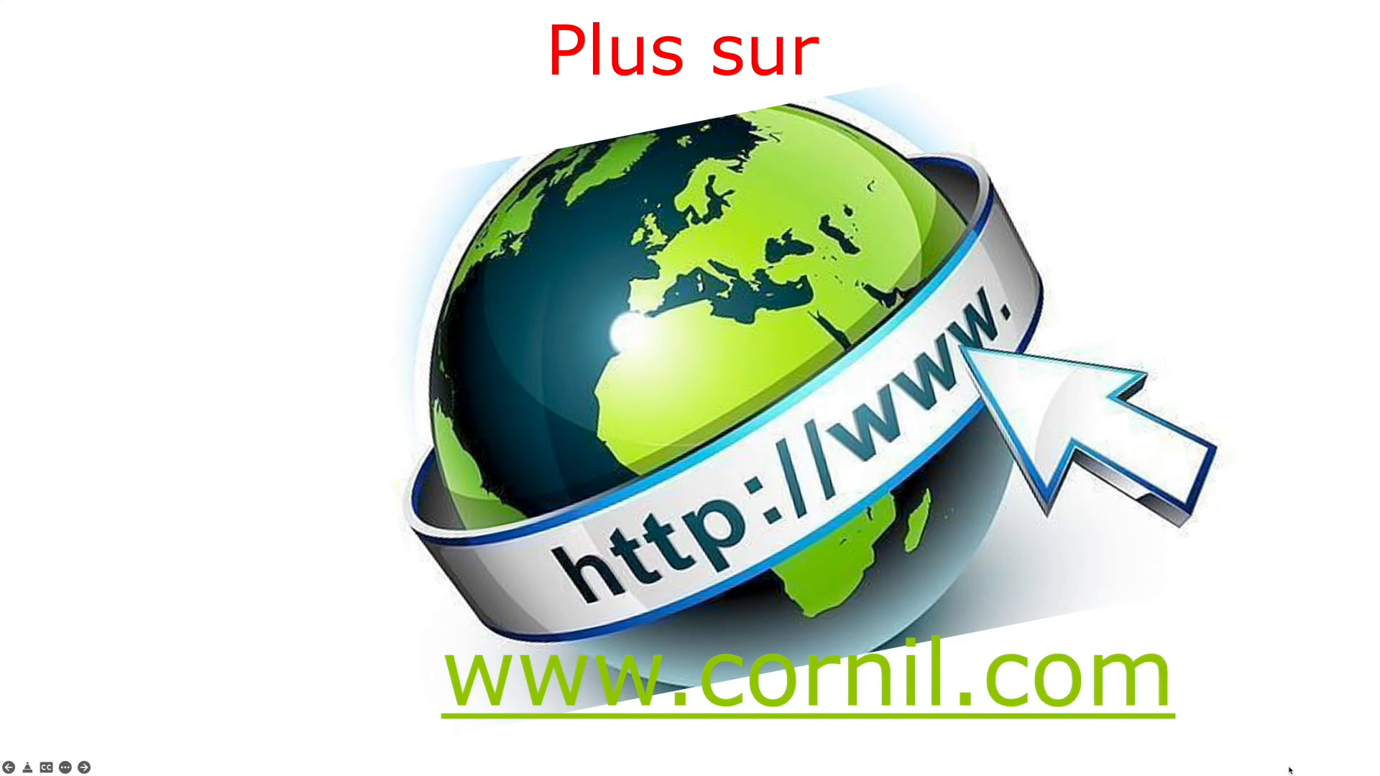
key(Right)
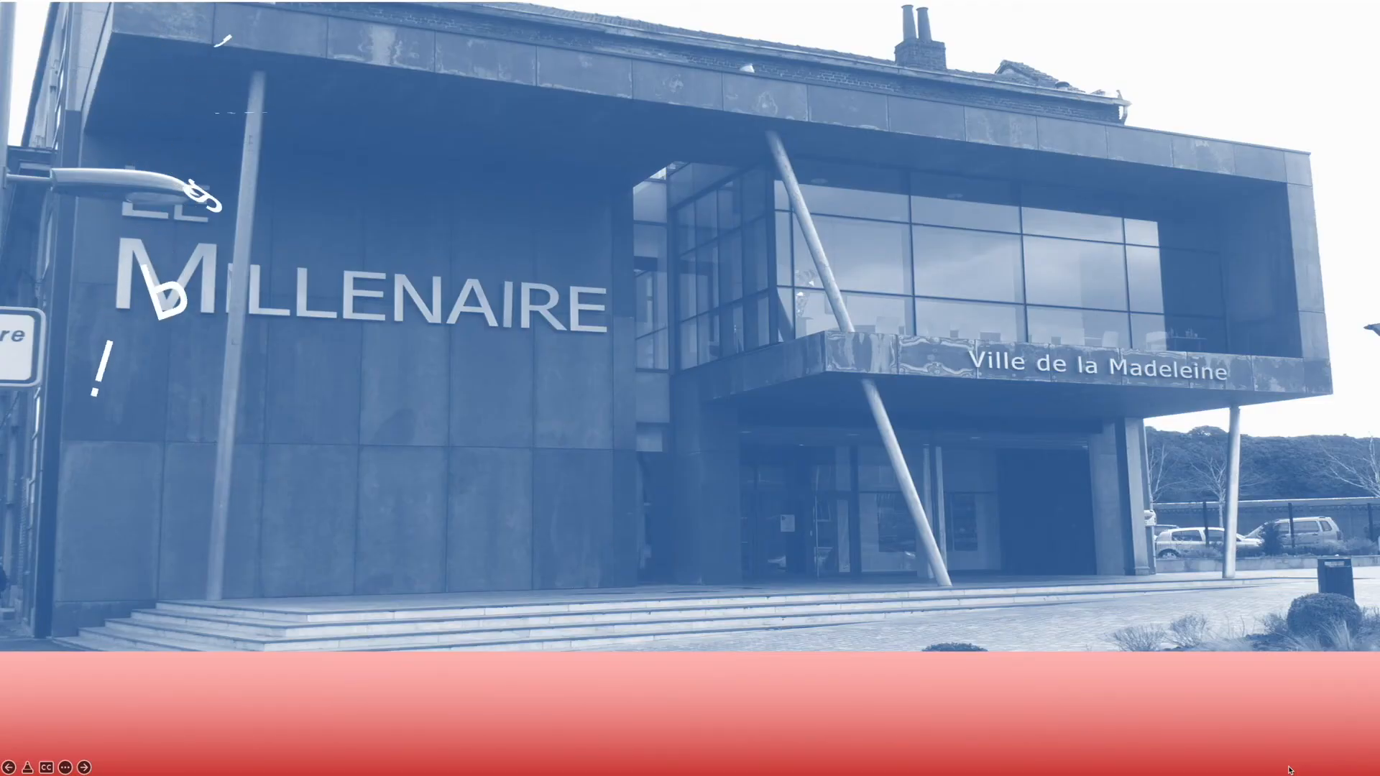